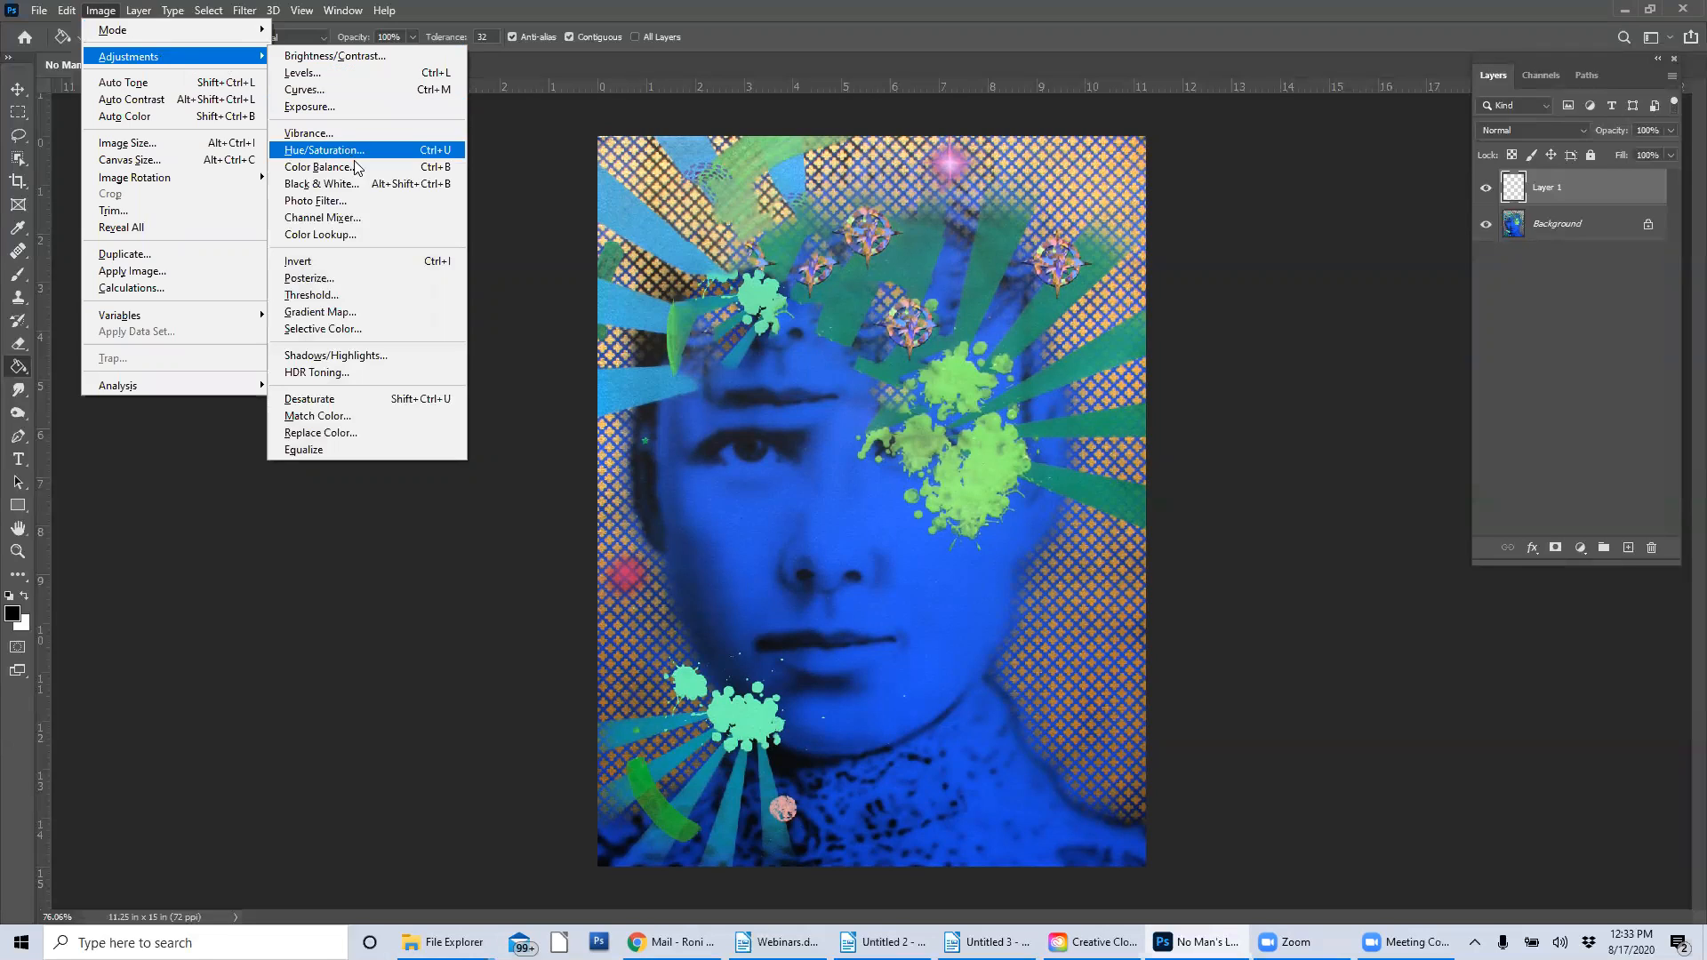
Step: Make the Background layer active instead of the empty Layer 1 for the Levels adjustment
left_click(312, 81)
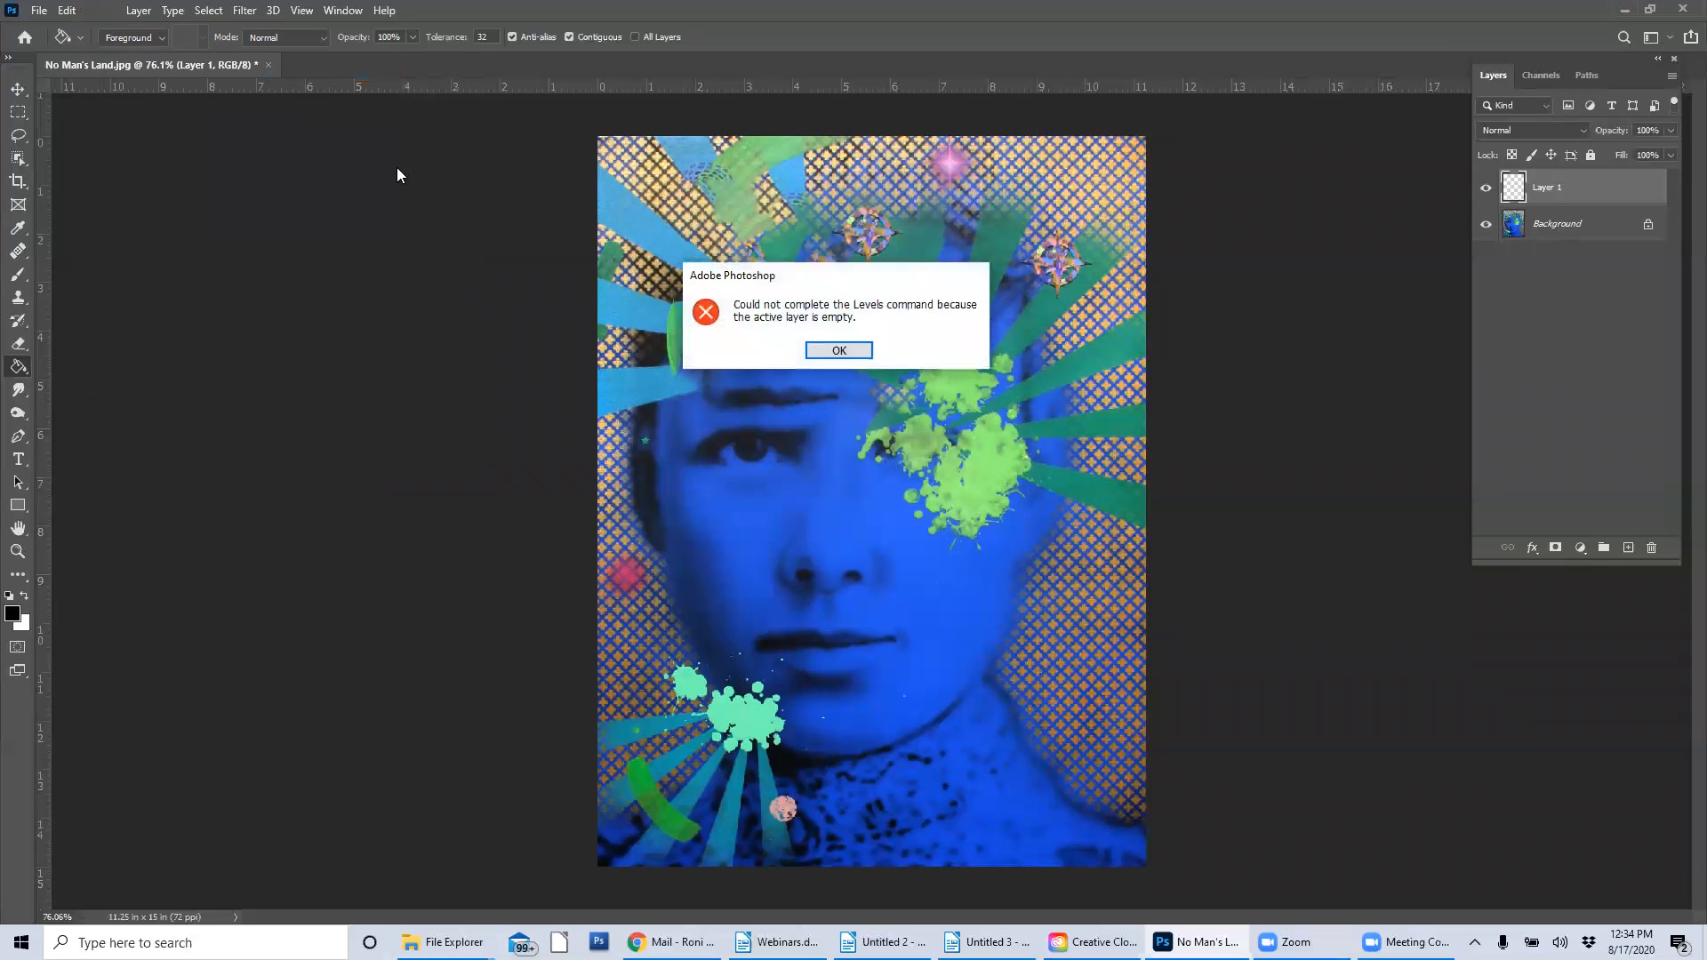
left_click(838, 350)
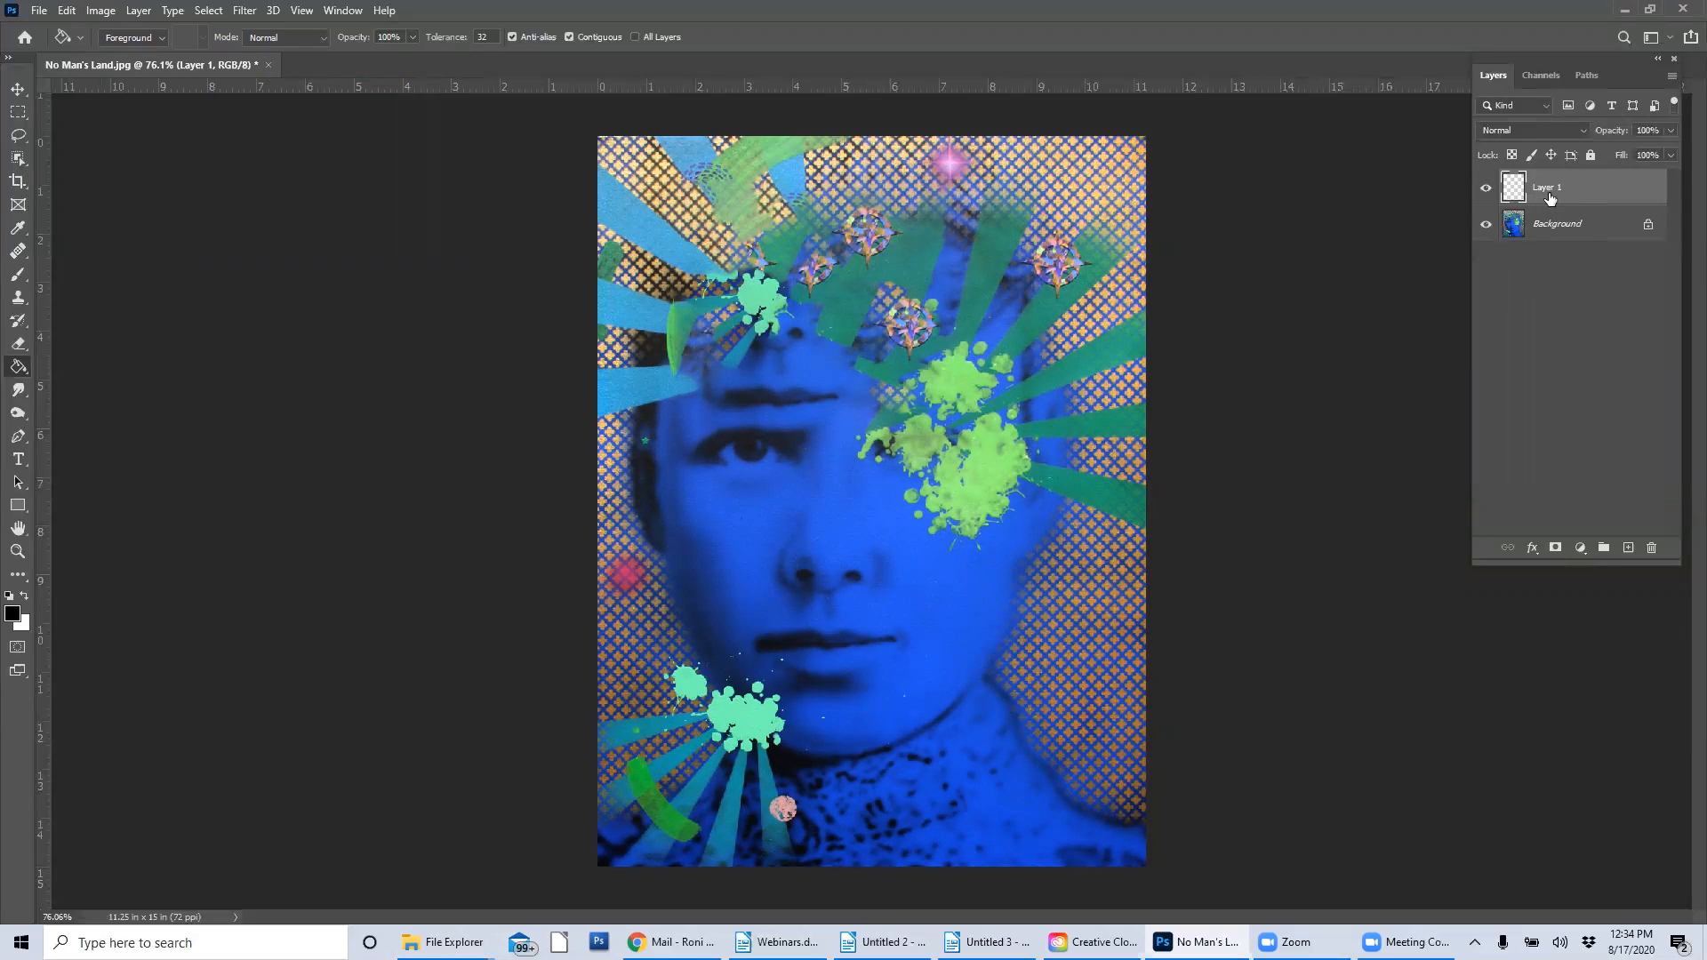
left_click(1553, 226)
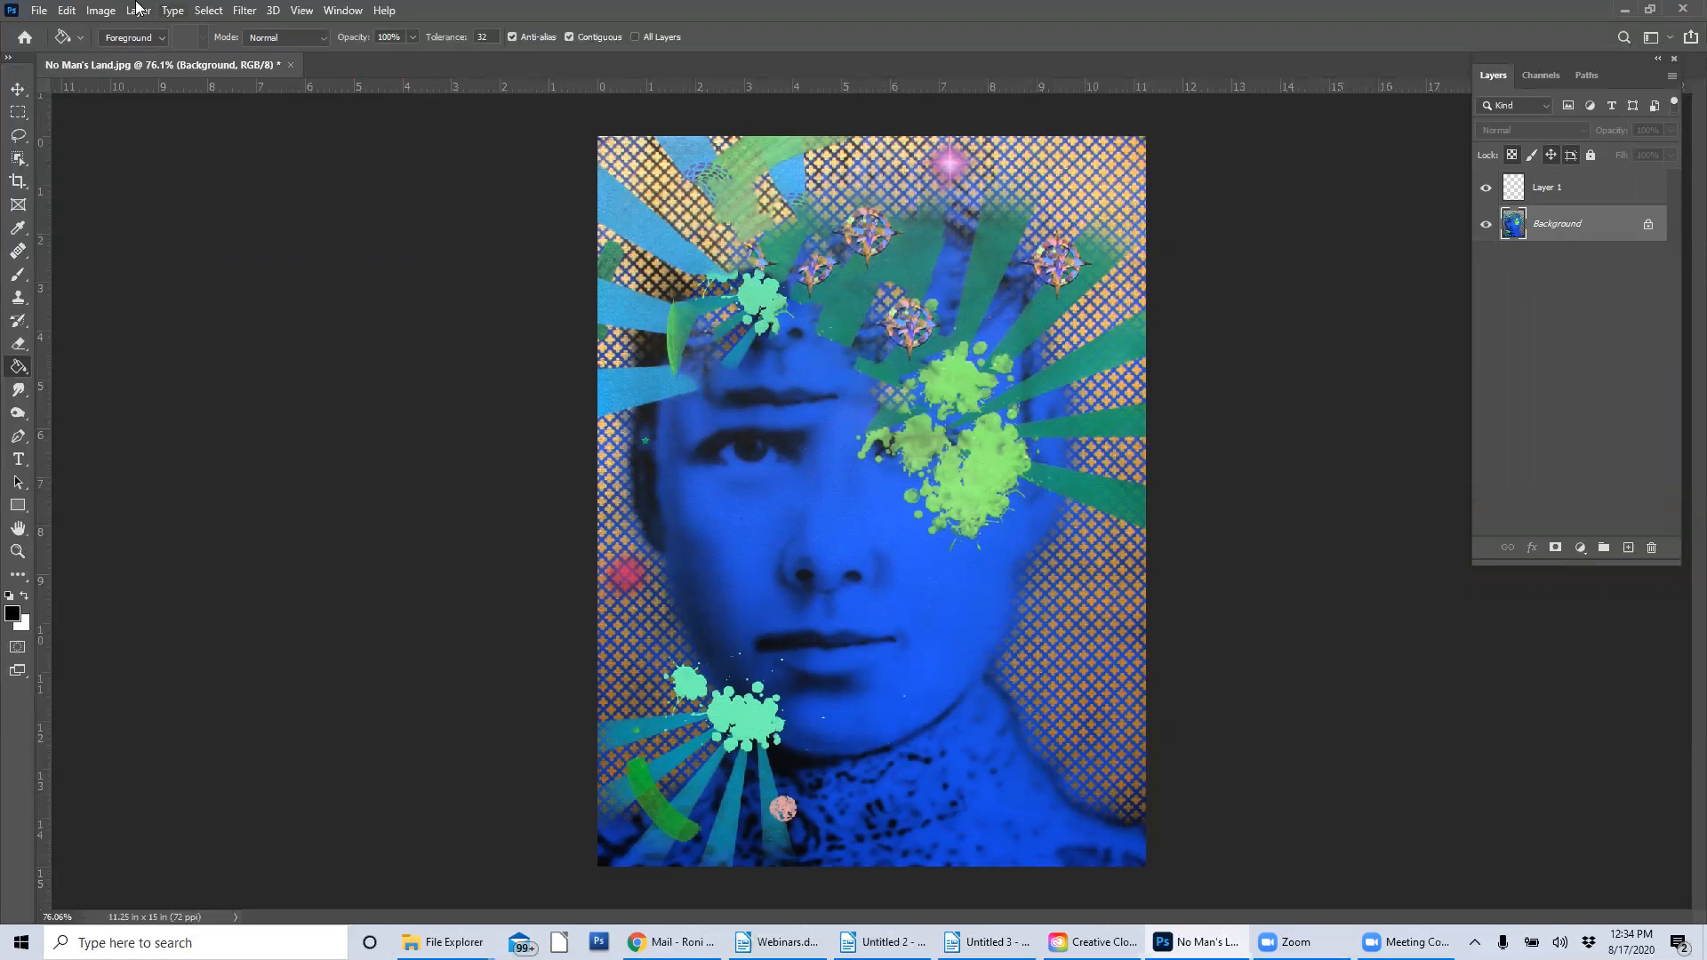
Step: Try raising the RGB black input level to 95 in a Levels adjustment of the Background layer, and return it to 0
left_click(105, 12)
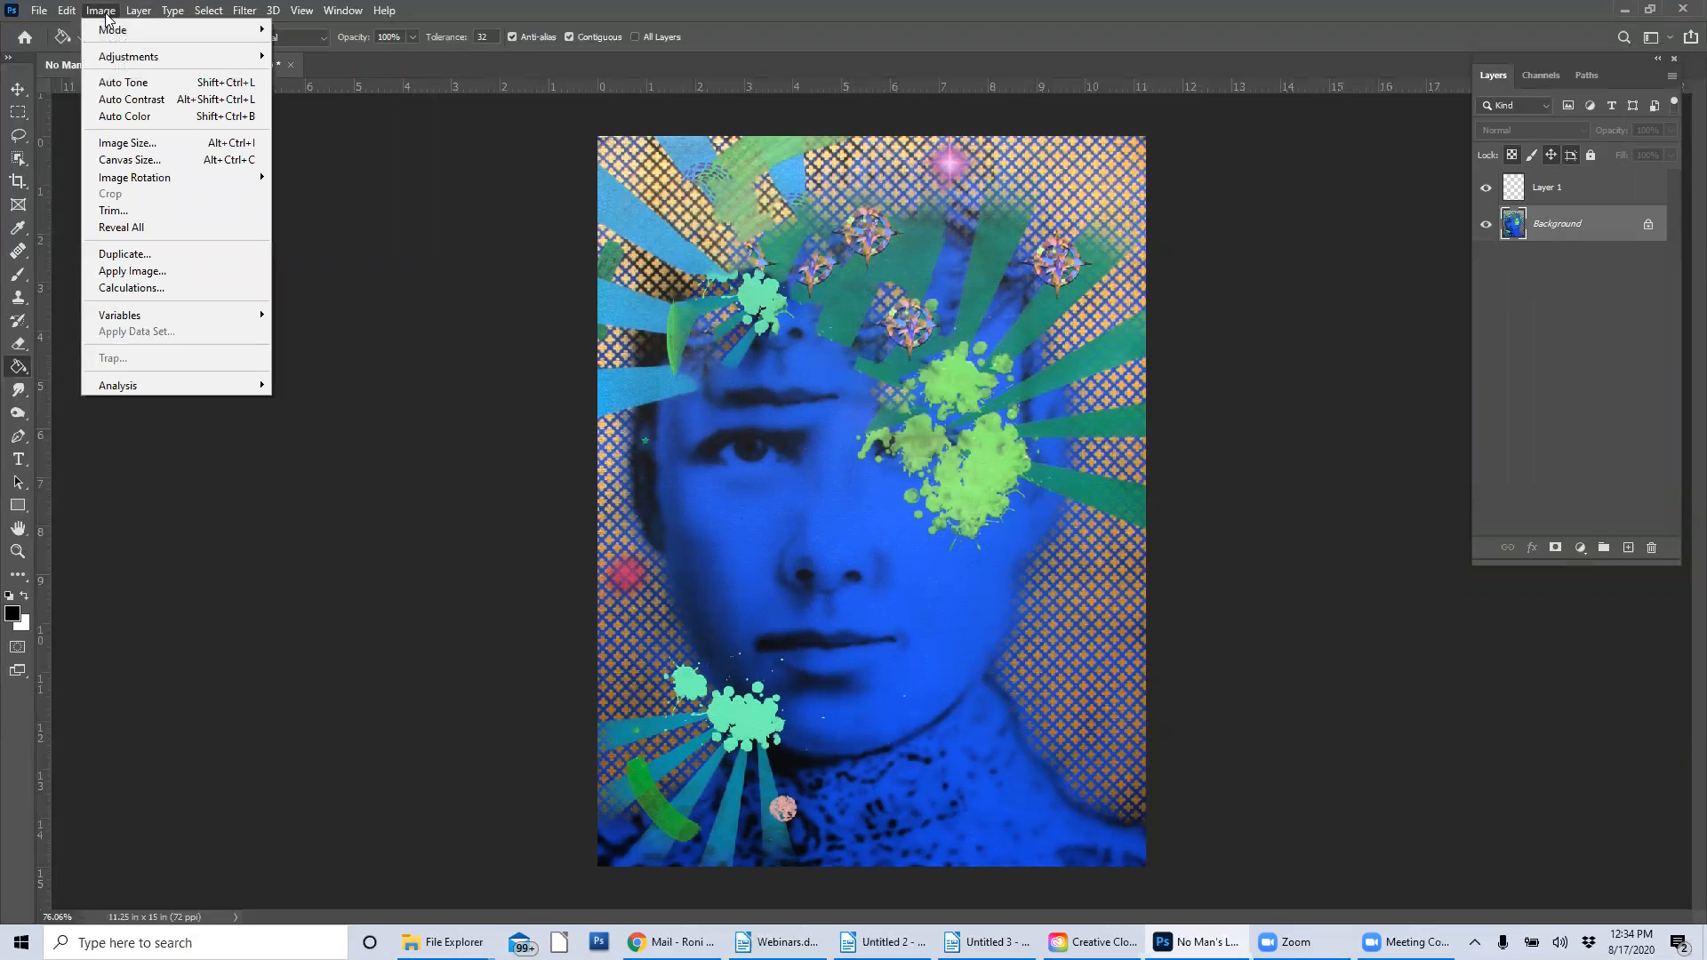
mouse_move(133, 56)
left_click(382, 71)
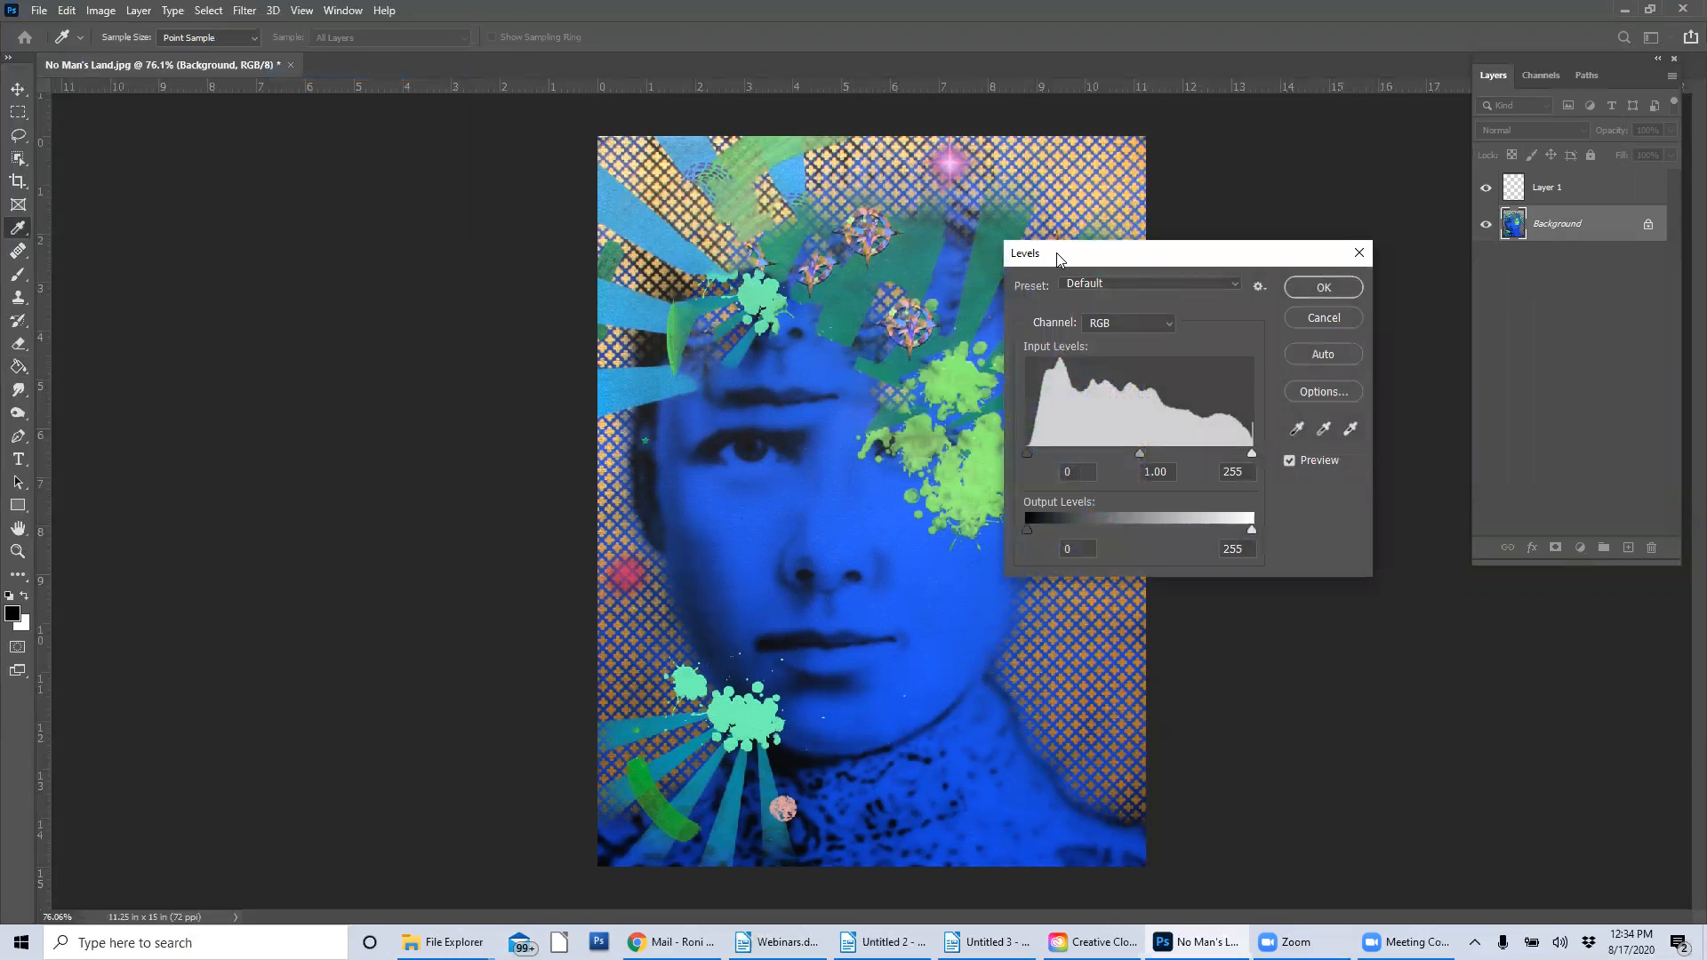
left_click_drag(1058, 258, 236, 153)
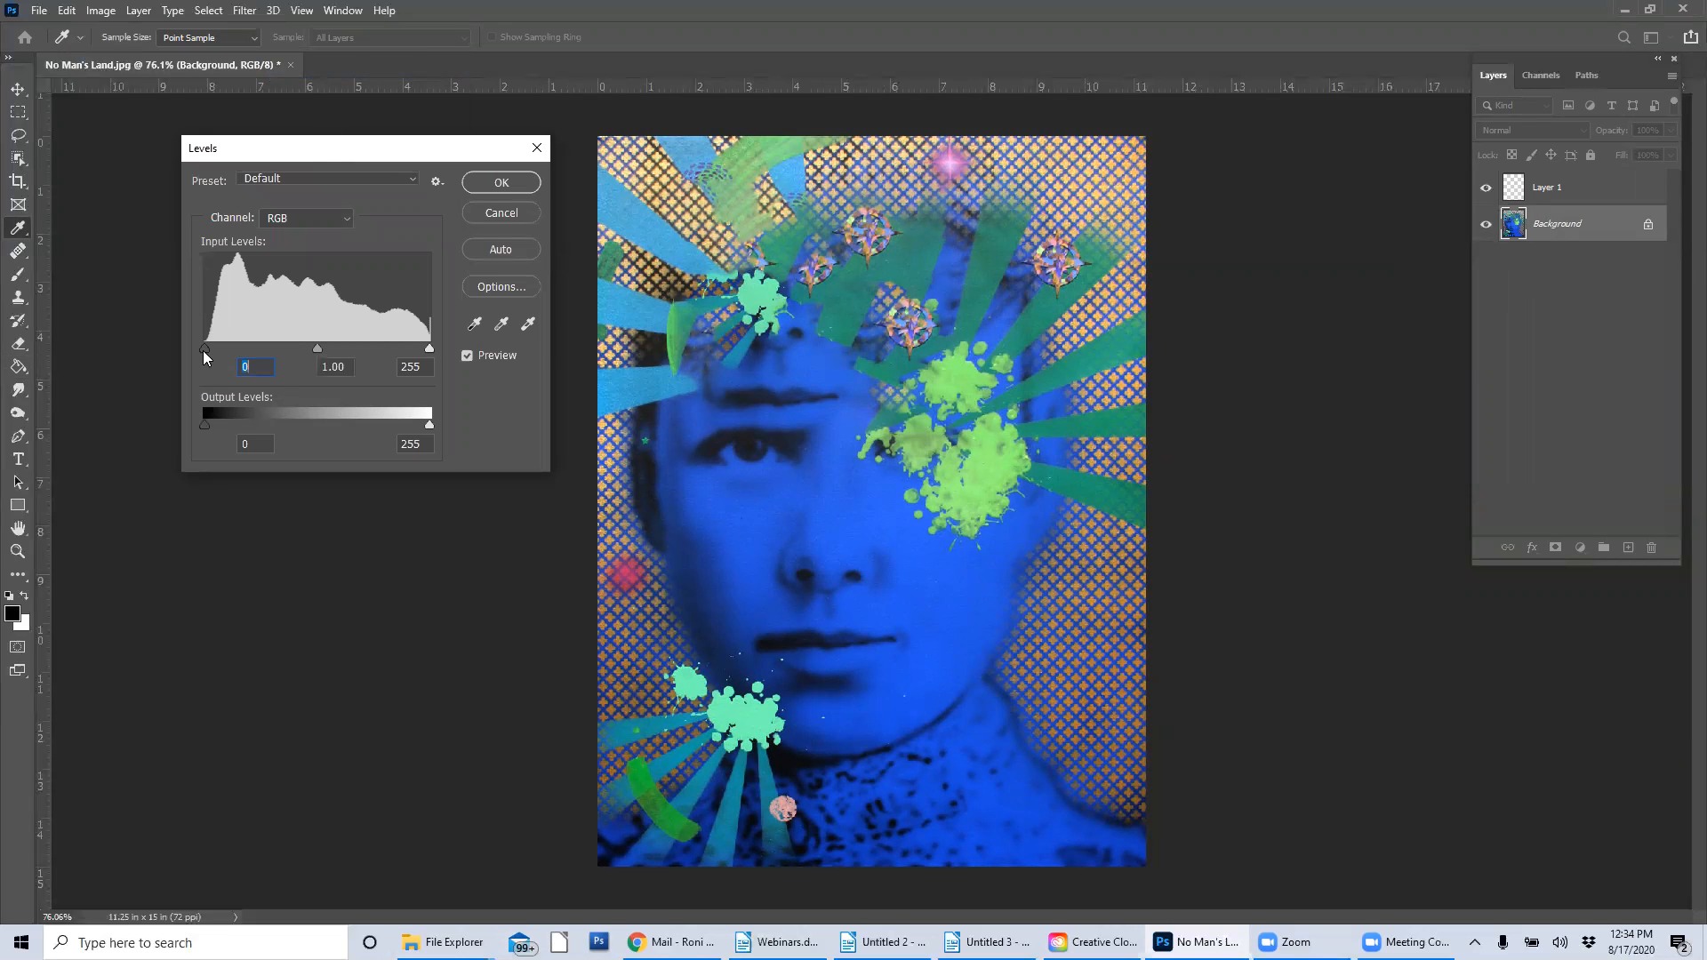
left_click_drag(205, 347, 286, 356)
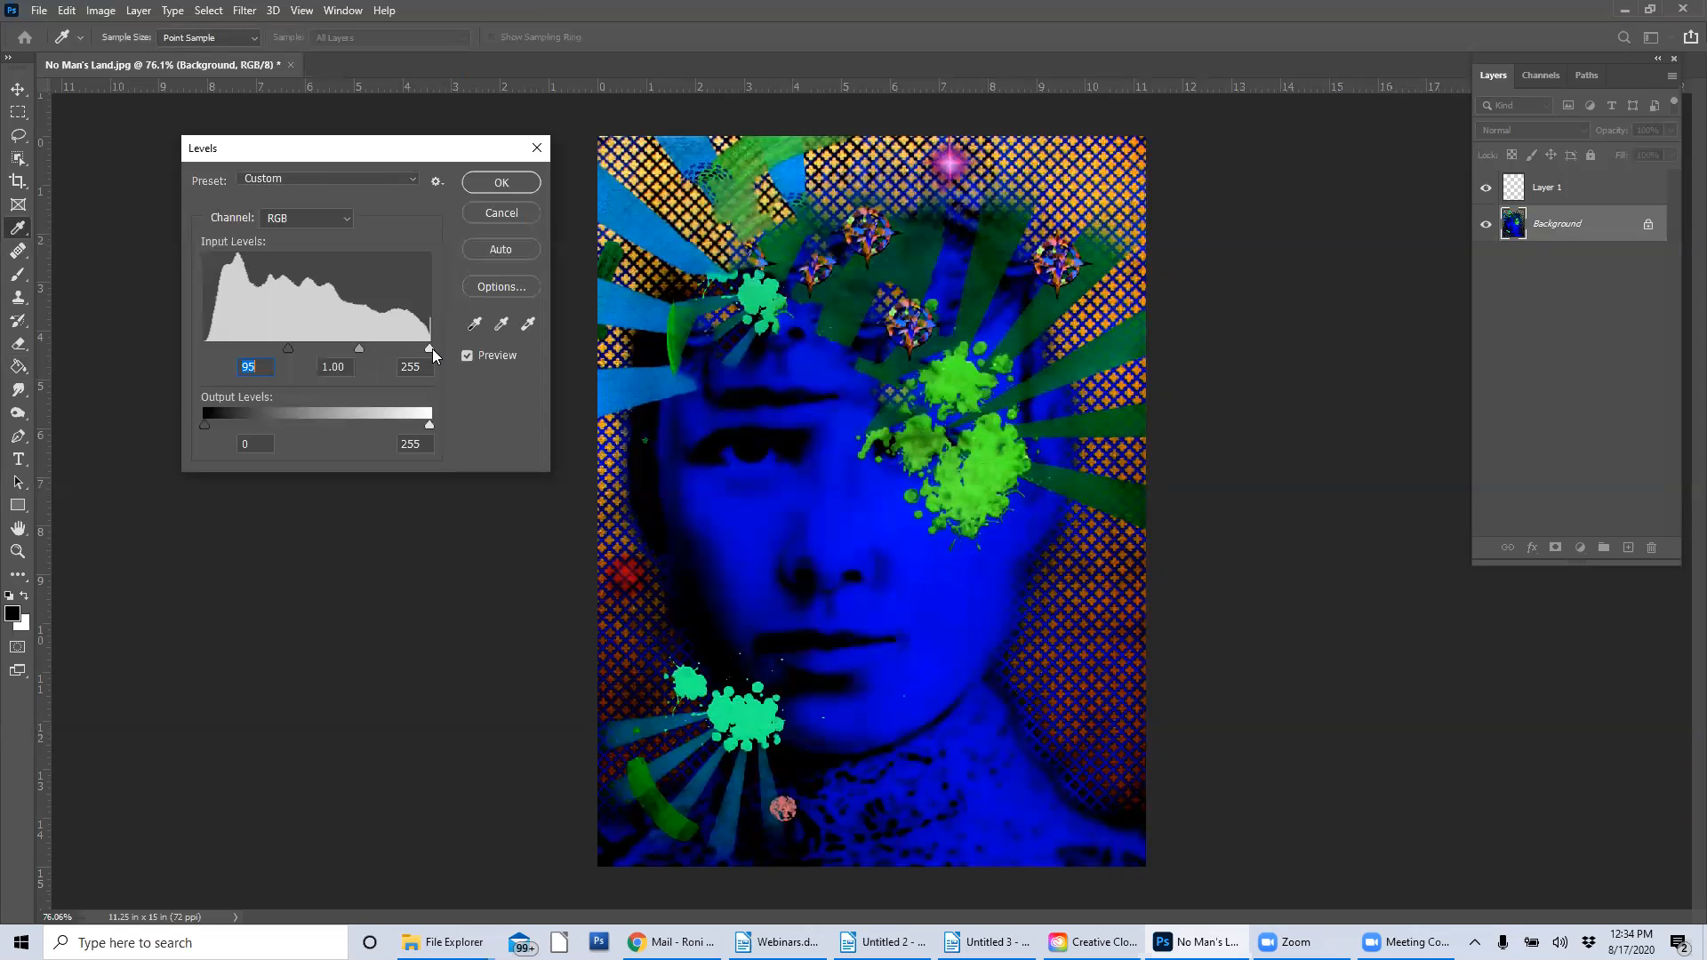
mouse_move(430, 351)
left_mouse_down()
mouse_move(327, 343)
mouse_move(459, 355)
left_mouse_up()
left_click_drag(286, 349, 185, 345)
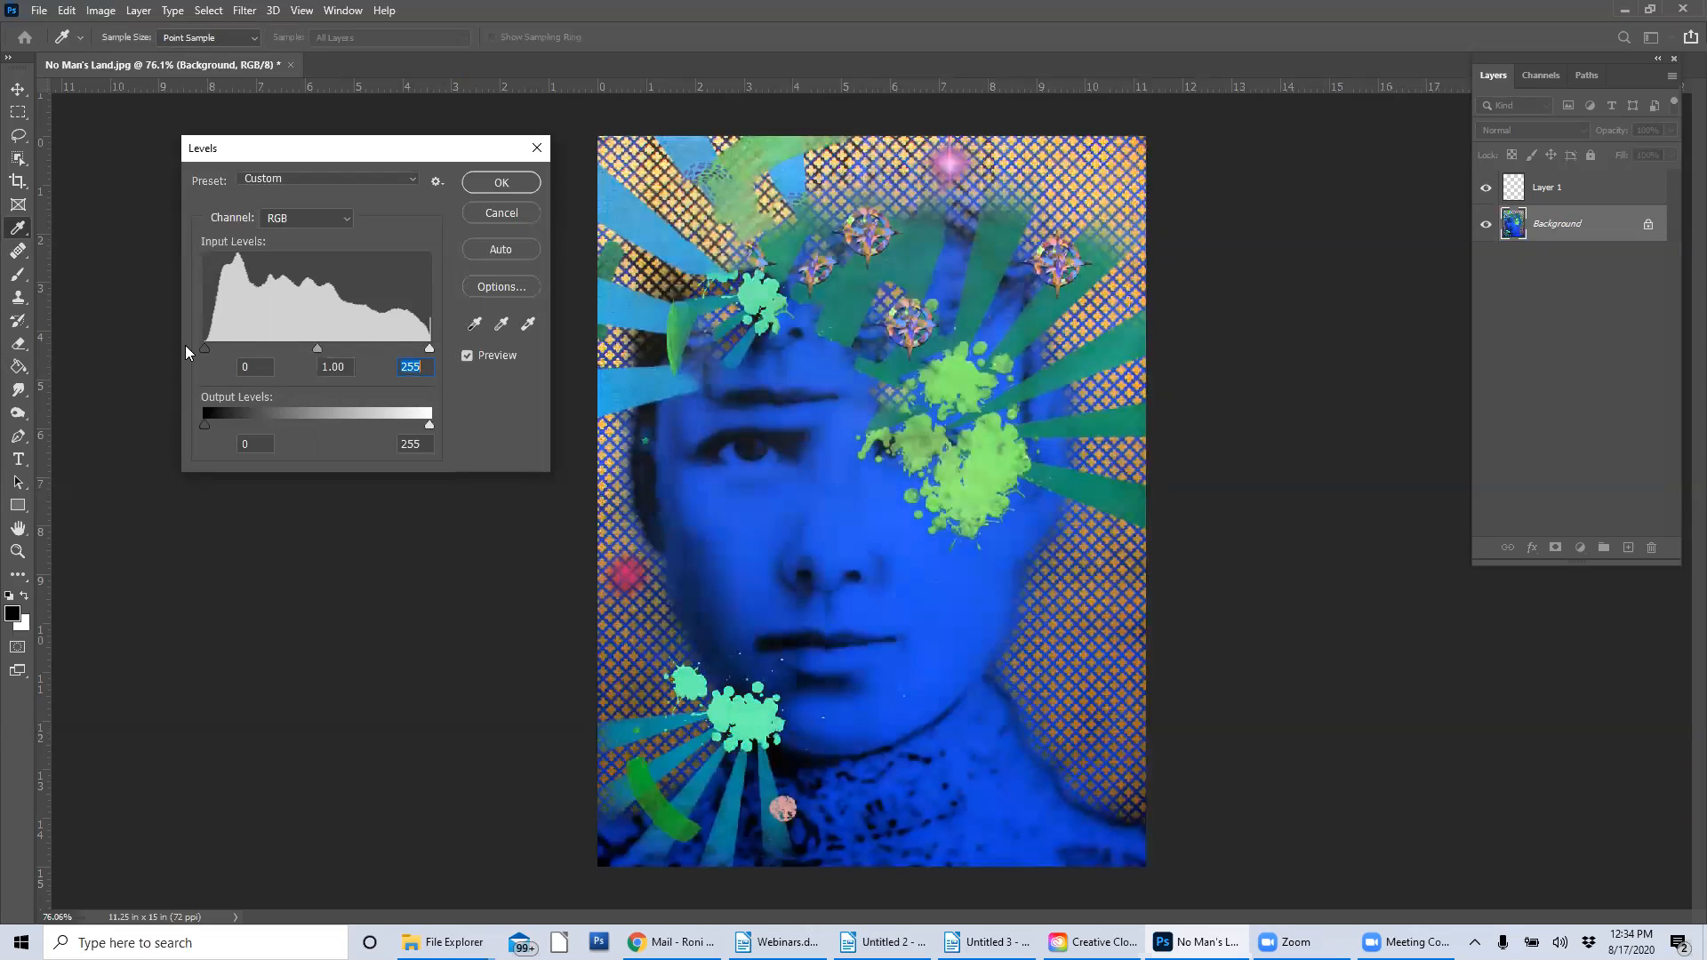
Step: Try out the white and midtone input levels, leaving white at 255 and midtones at 1
mouse_move(427, 345)
left_mouse_down()
mouse_move(250, 343)
mouse_move(434, 351)
left_mouse_up()
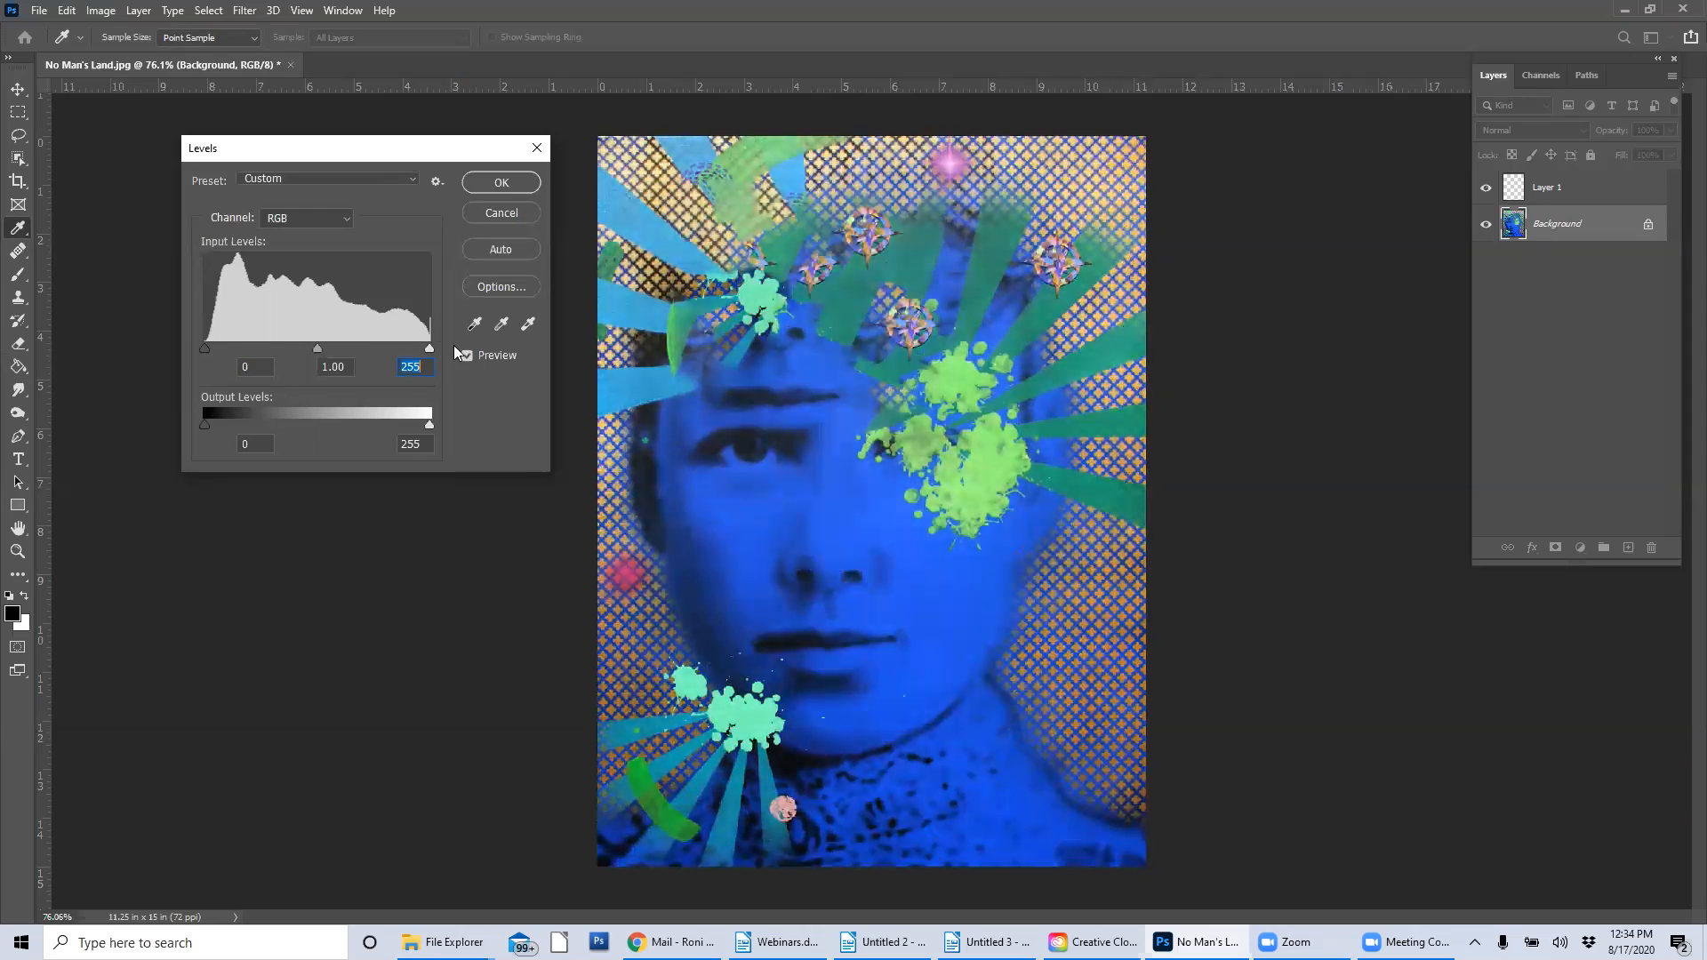
mouse_move(313, 347)
left_mouse_down()
mouse_move(272, 345)
mouse_move(363, 358)
mouse_move(318, 359)
left_mouse_up()
left_click(318, 361)
type("1")
Step: Try raising the black output level to 46 and return it to 0
left_click(208, 425)
left_click_drag(217, 427, 246, 431)
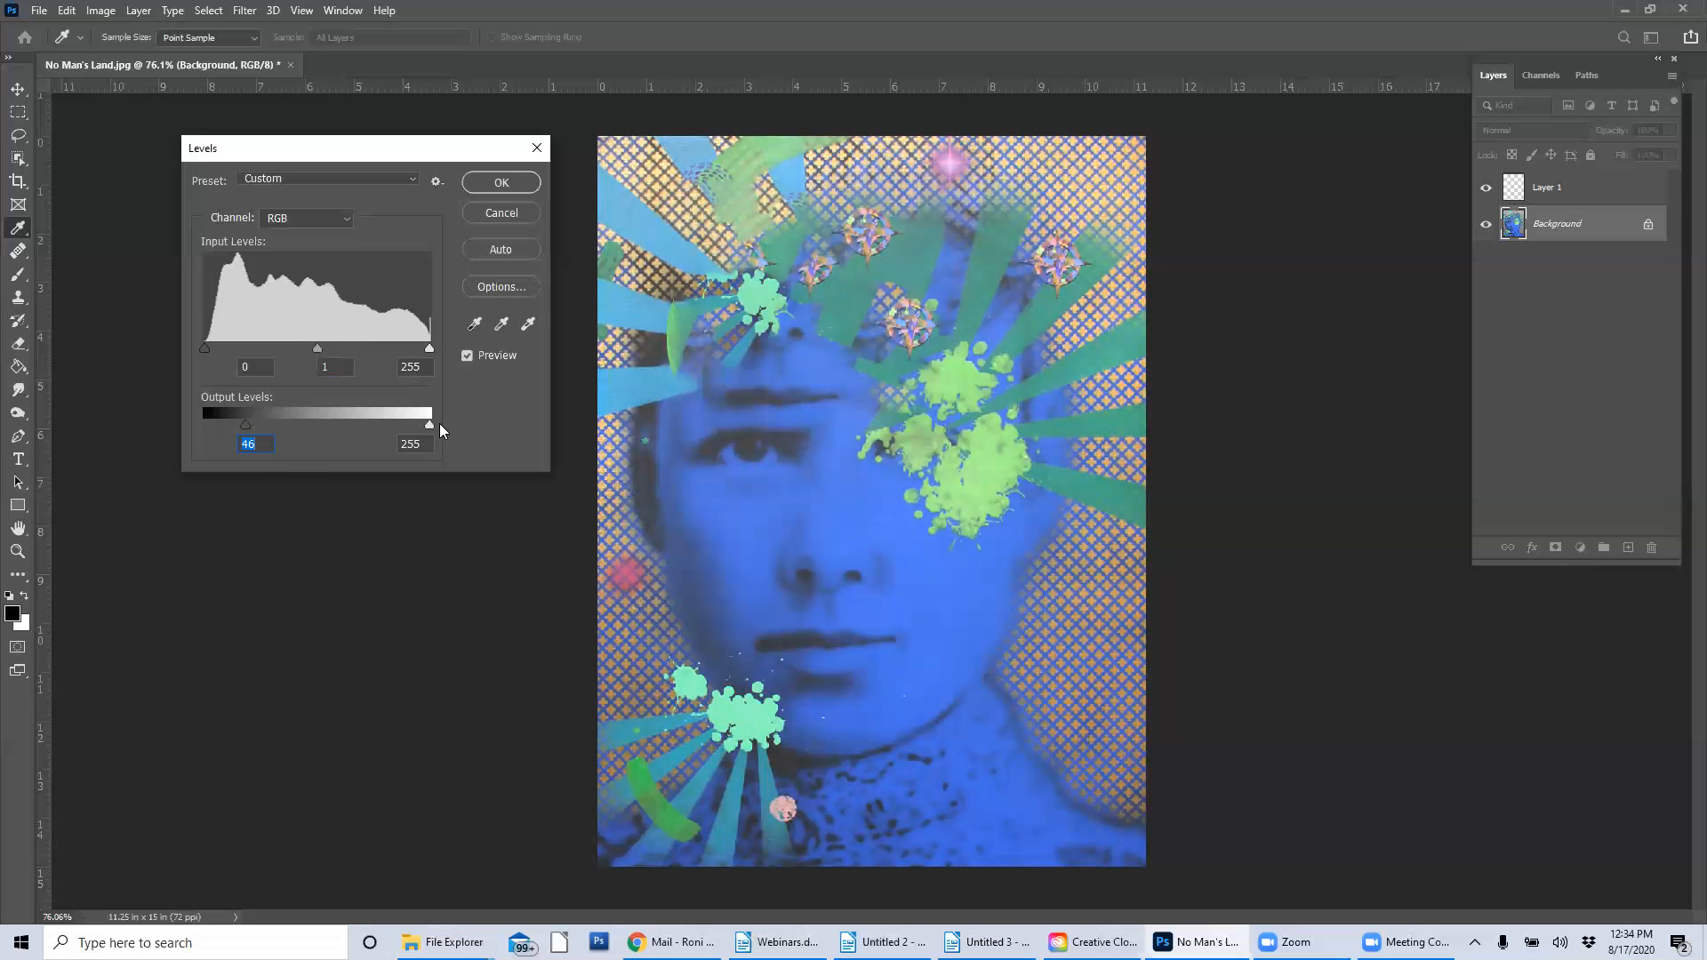
mouse_move(434, 423)
left_mouse_down()
mouse_move(386, 427)
mouse_move(462, 425)
left_mouse_up()
left_click_drag(242, 425, 173, 429)
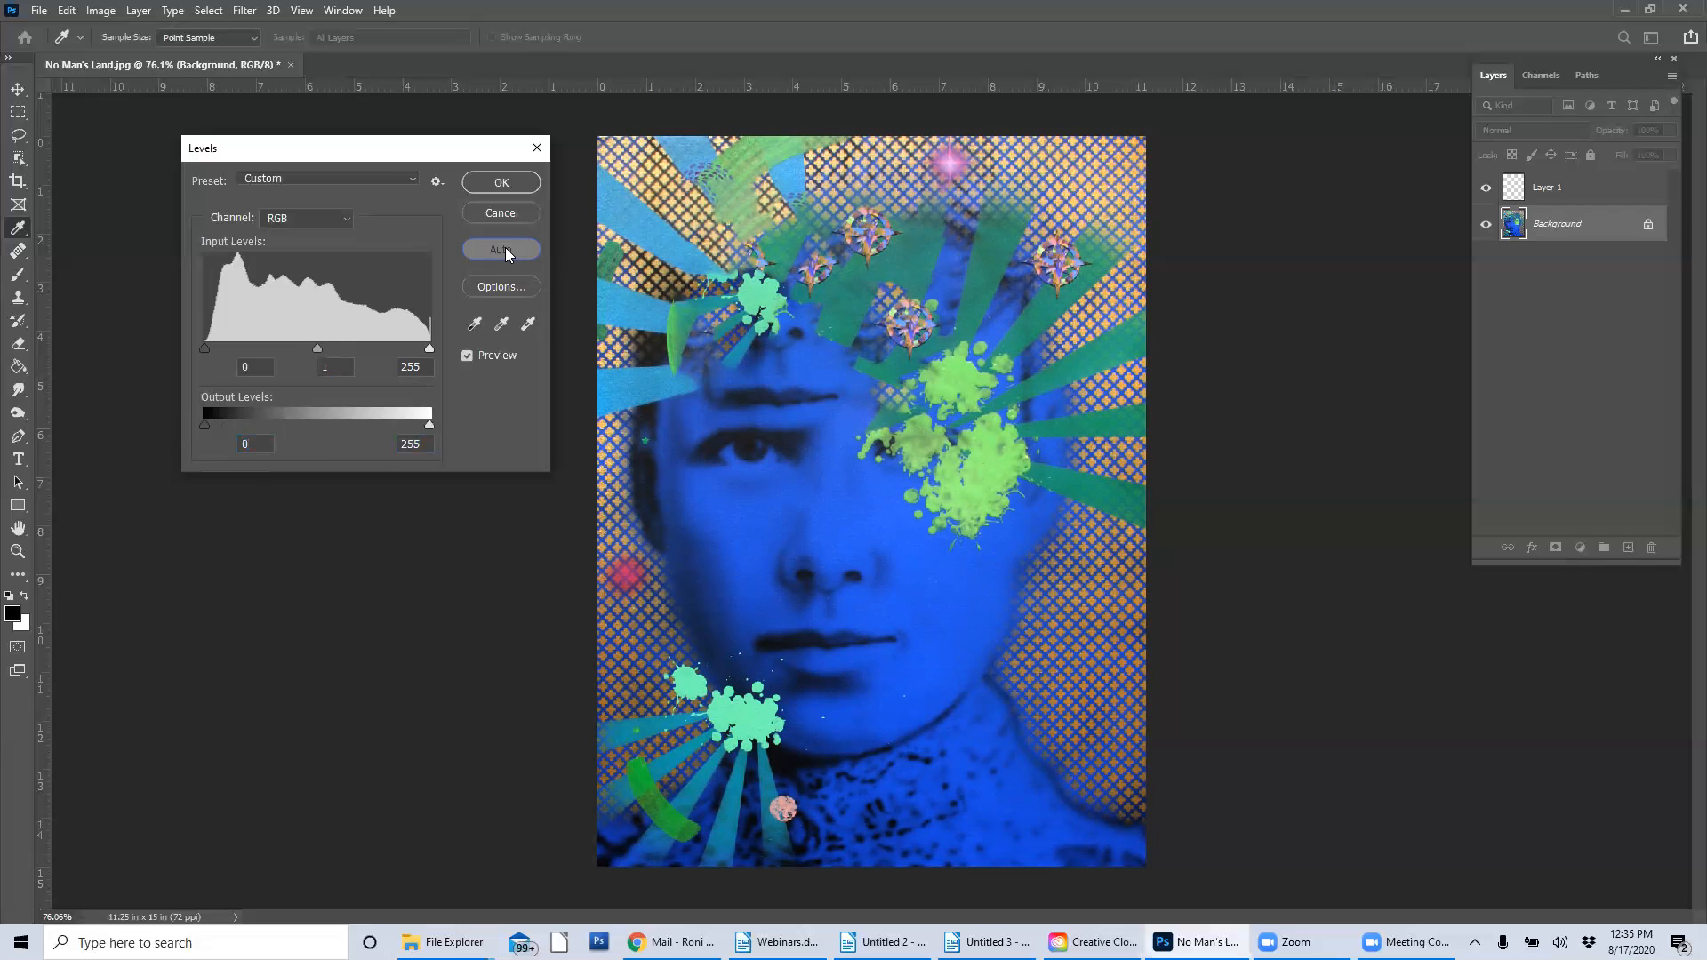
Step: Try the automatic Levels correction and discard the whole Levels adjustment
left_click(506, 249)
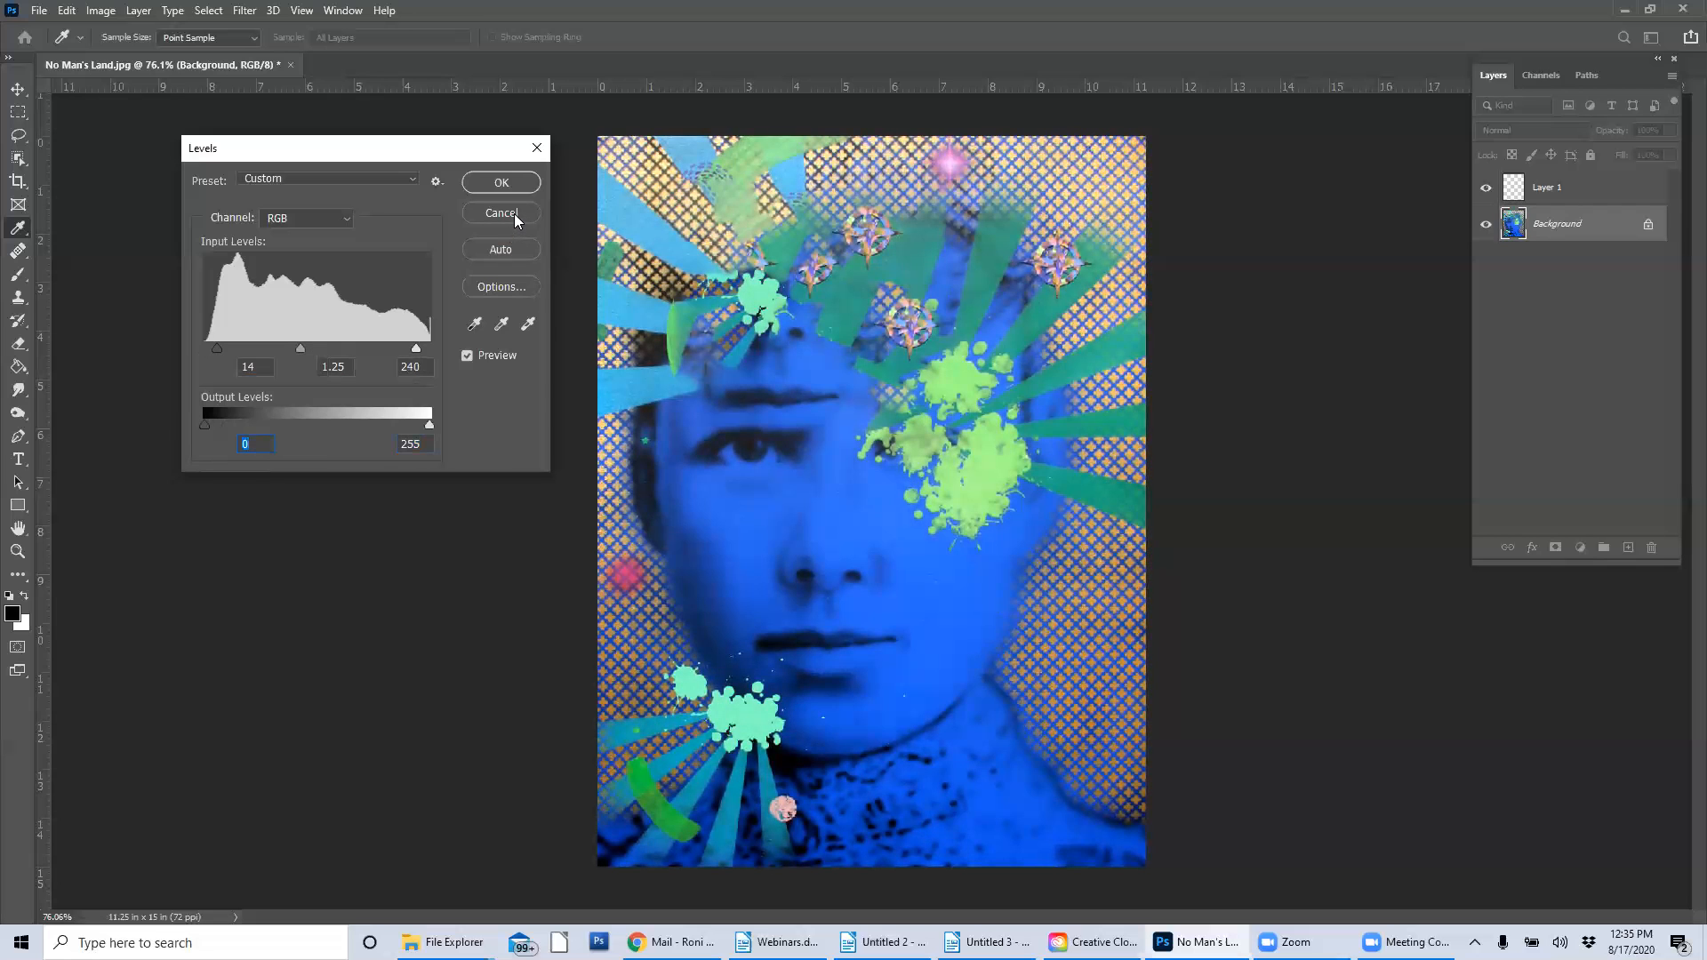
left_click(514, 214)
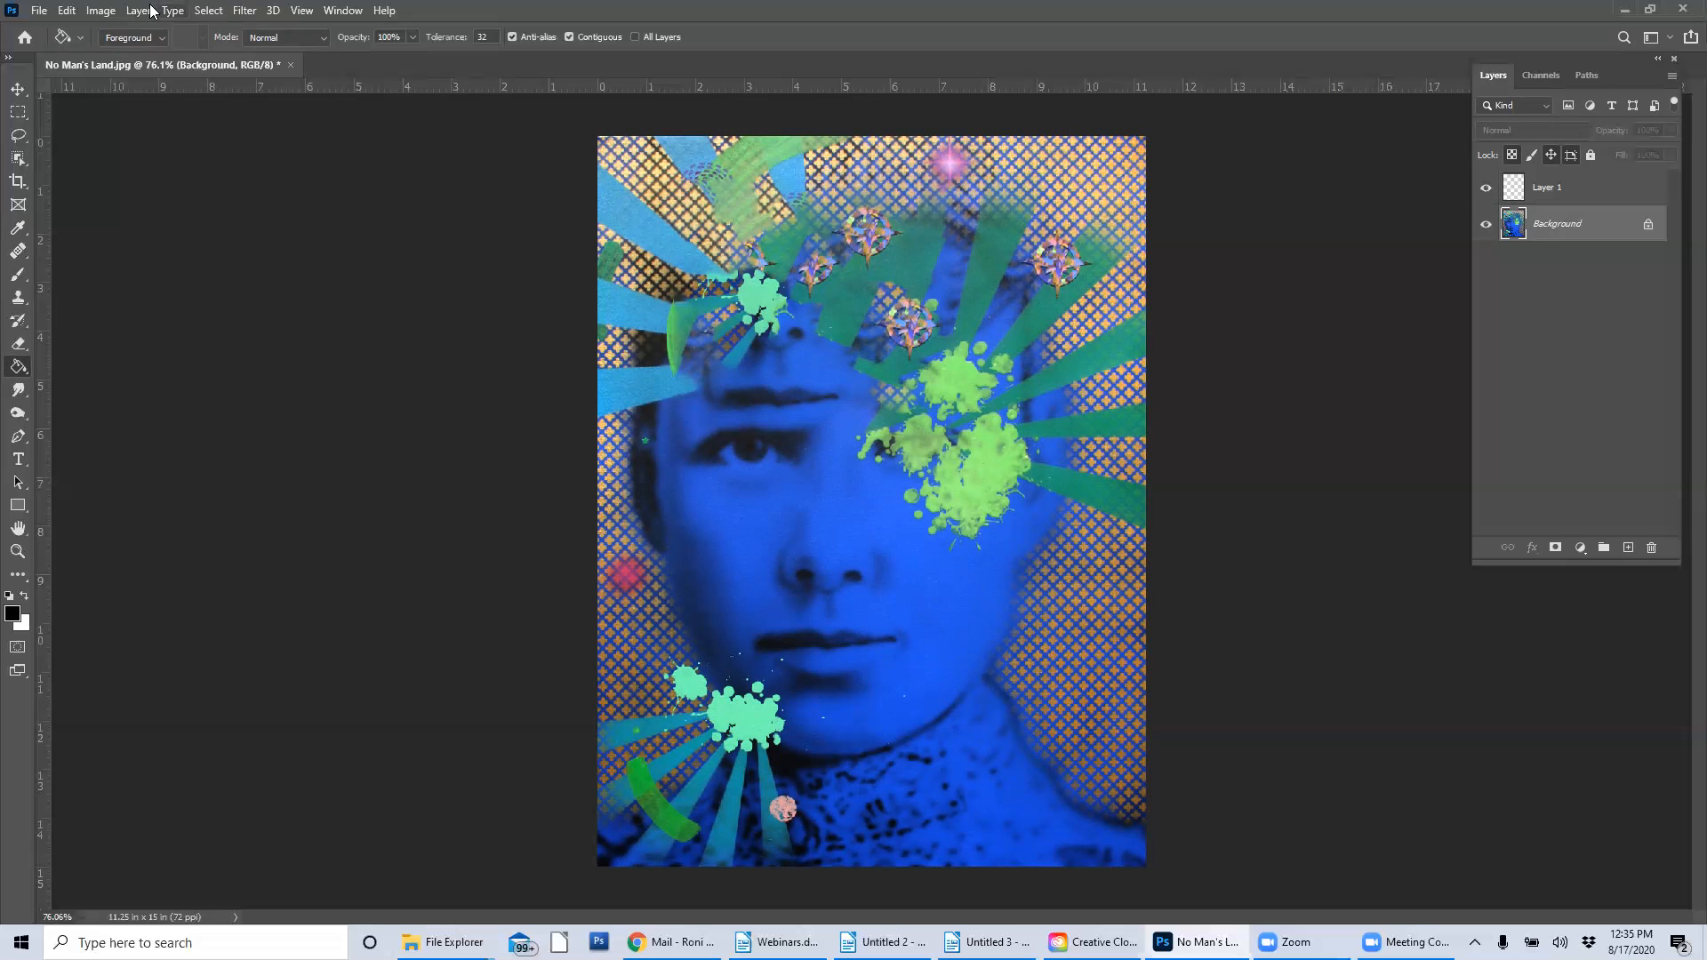
Step: Try shifting the Background layer's hue to its positive maximum in a Hue/Saturation adjustment, and reset the hue to 0
left_click(101, 10)
mouse_move(208, 62)
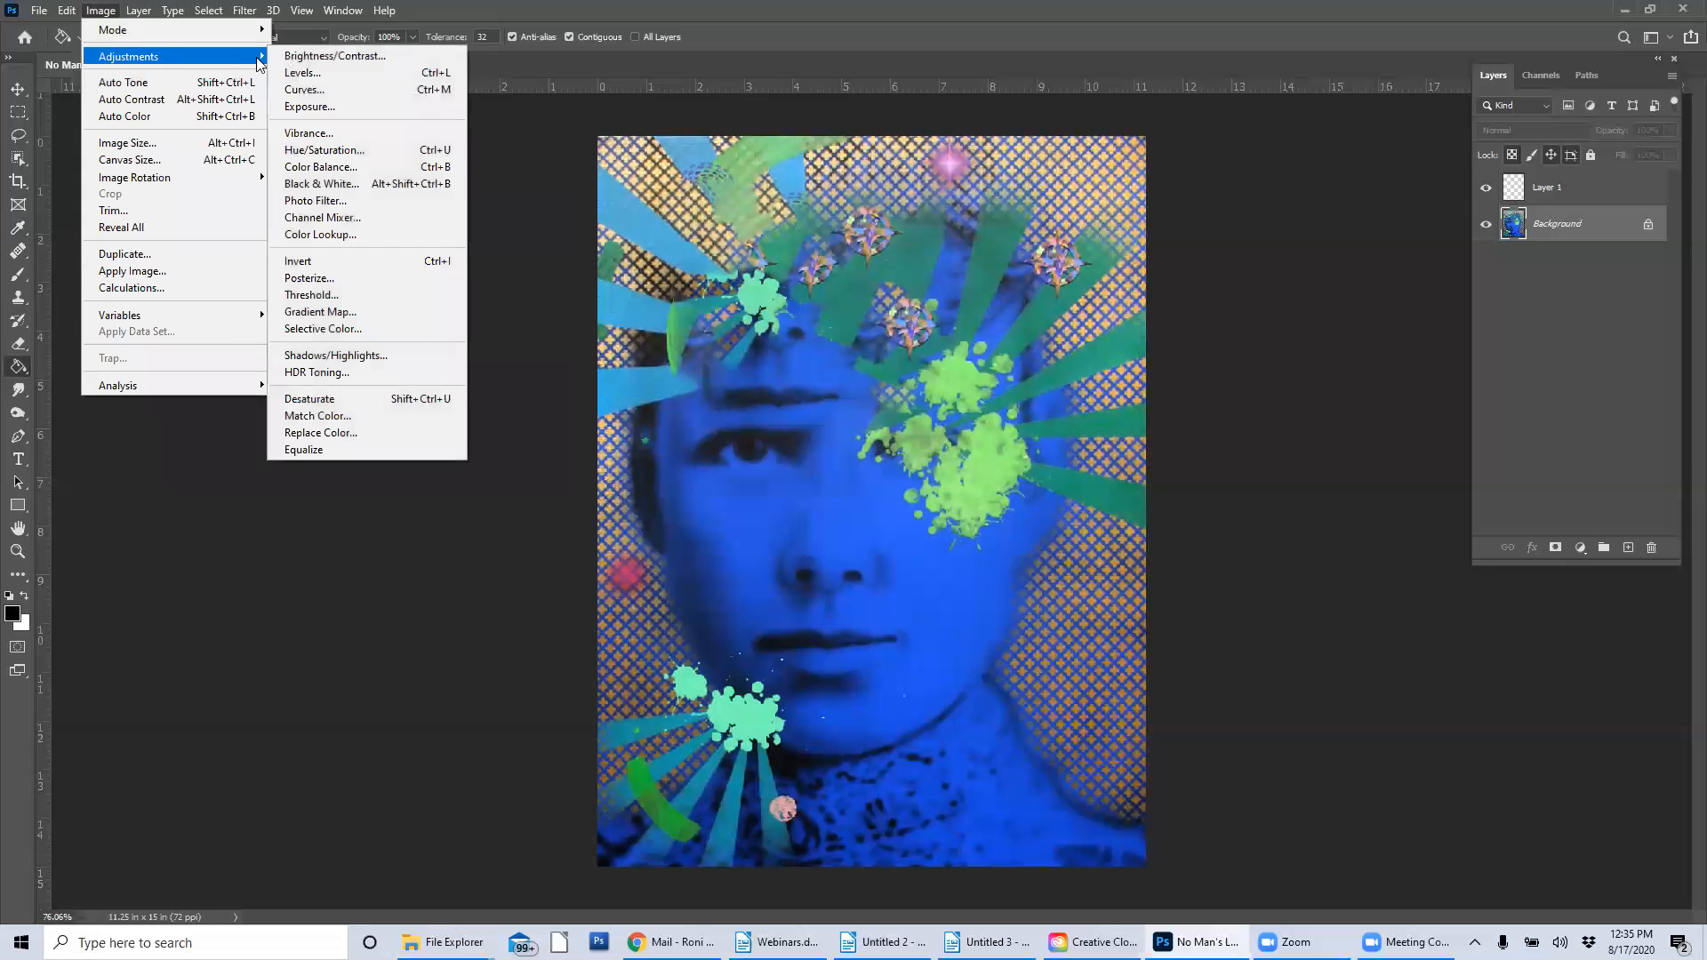
left_click(346, 151)
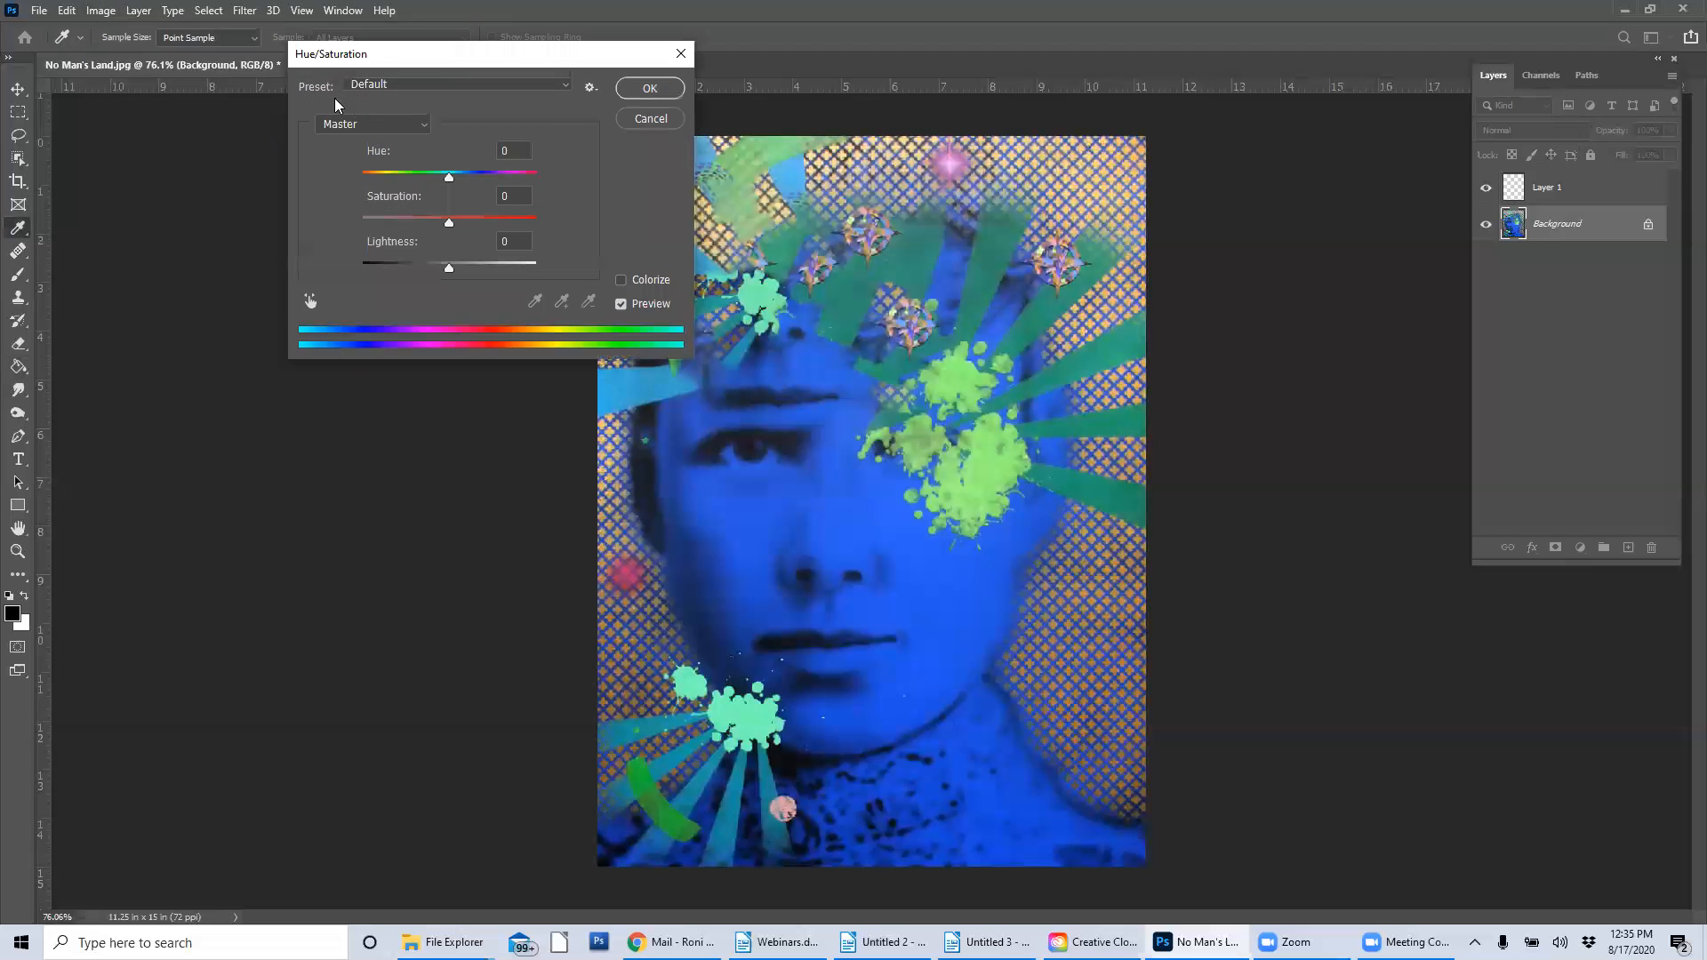
left_click_drag(396, 50, 237, 142)
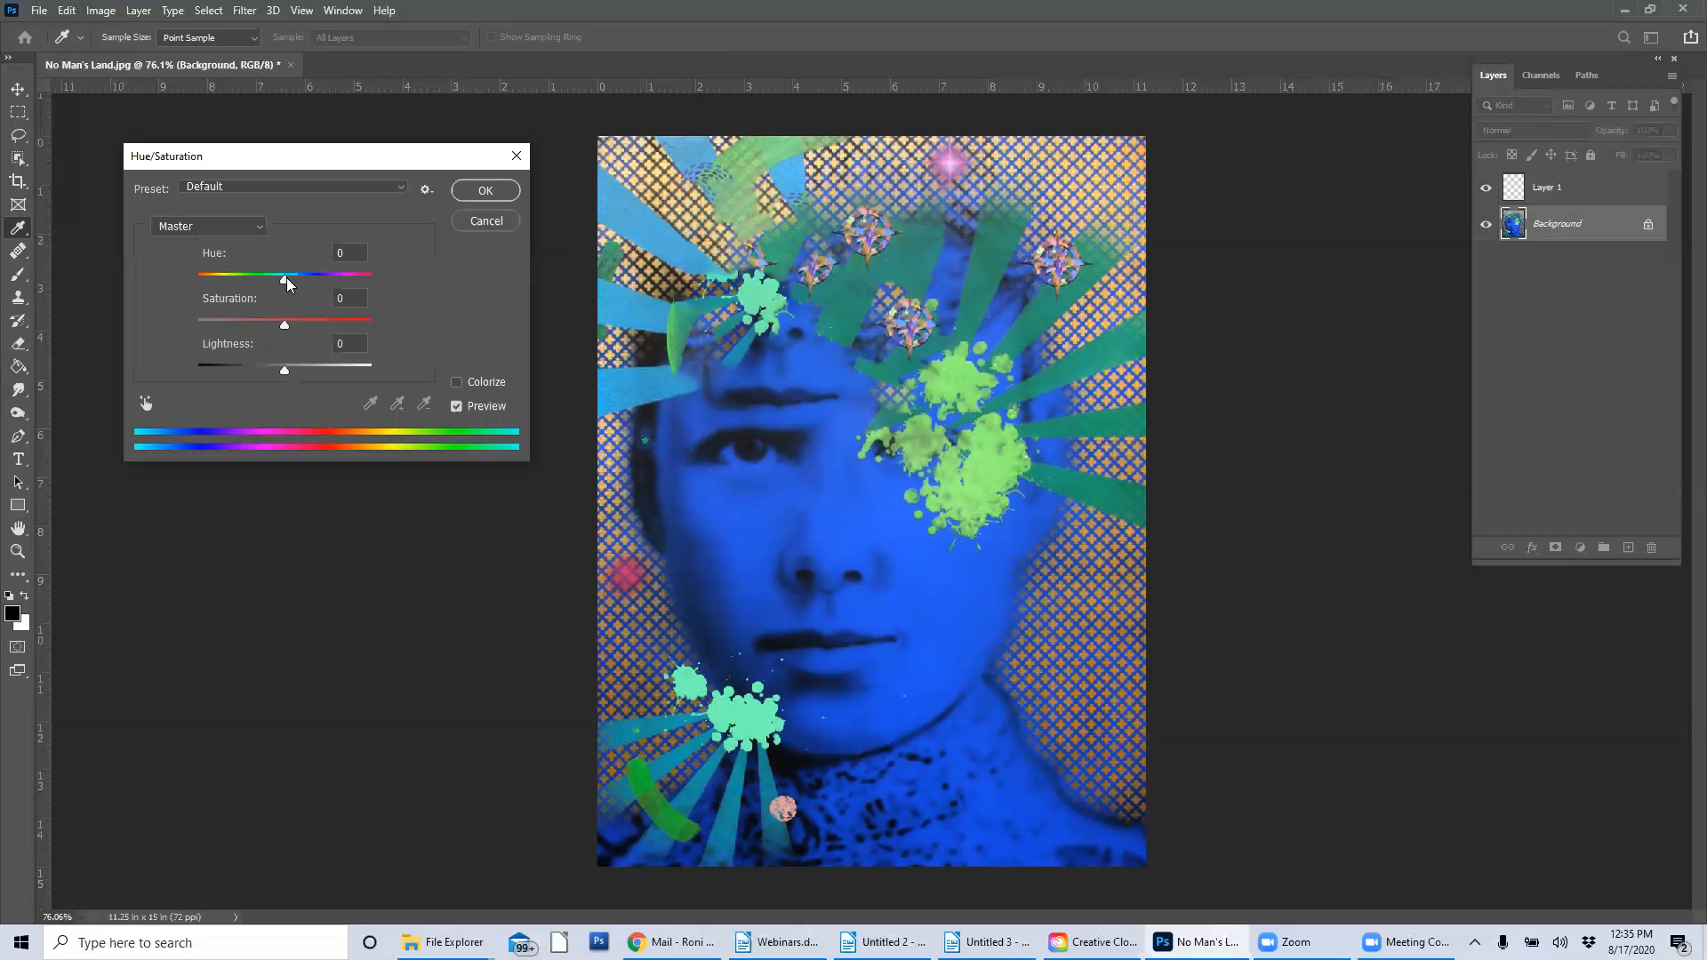
mouse_move(285, 277)
left_mouse_down()
mouse_move(361, 280)
mouse_move(229, 275)
mouse_move(336, 279)
mouse_move(283, 279)
left_mouse_up()
left_click_drag(285, 279, 383, 278)
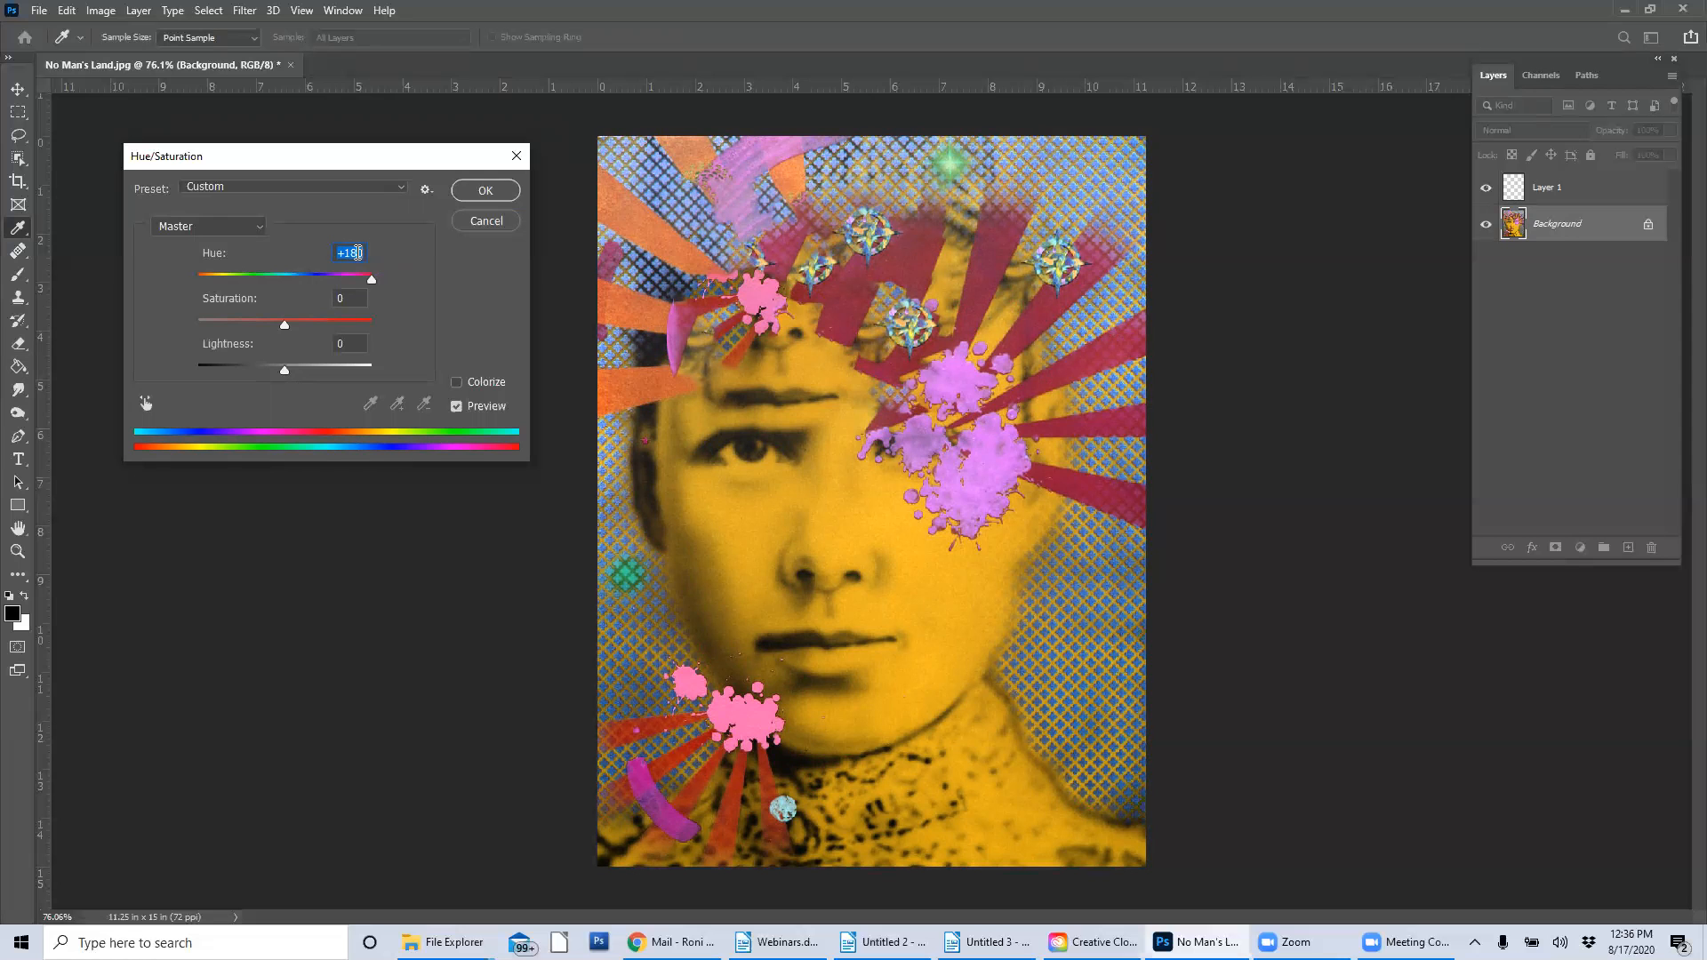
type("0")
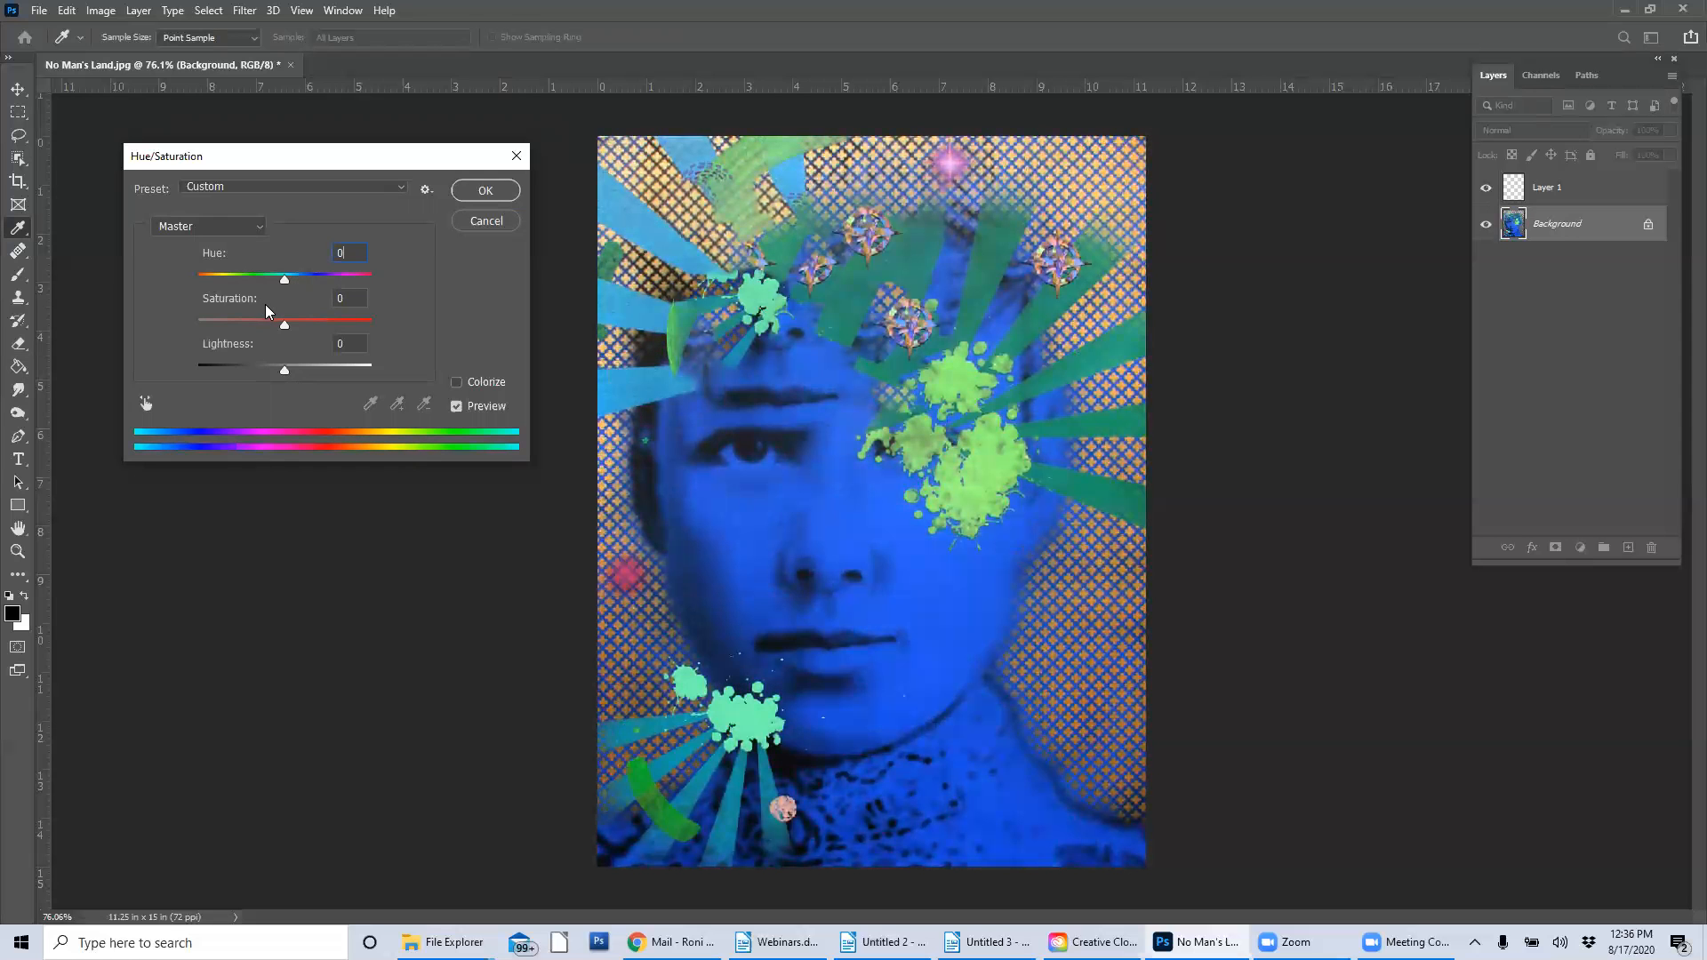
Step: Try lowering the saturation to -100 and reset it to 0
left_click_drag(285, 329, 178, 326)
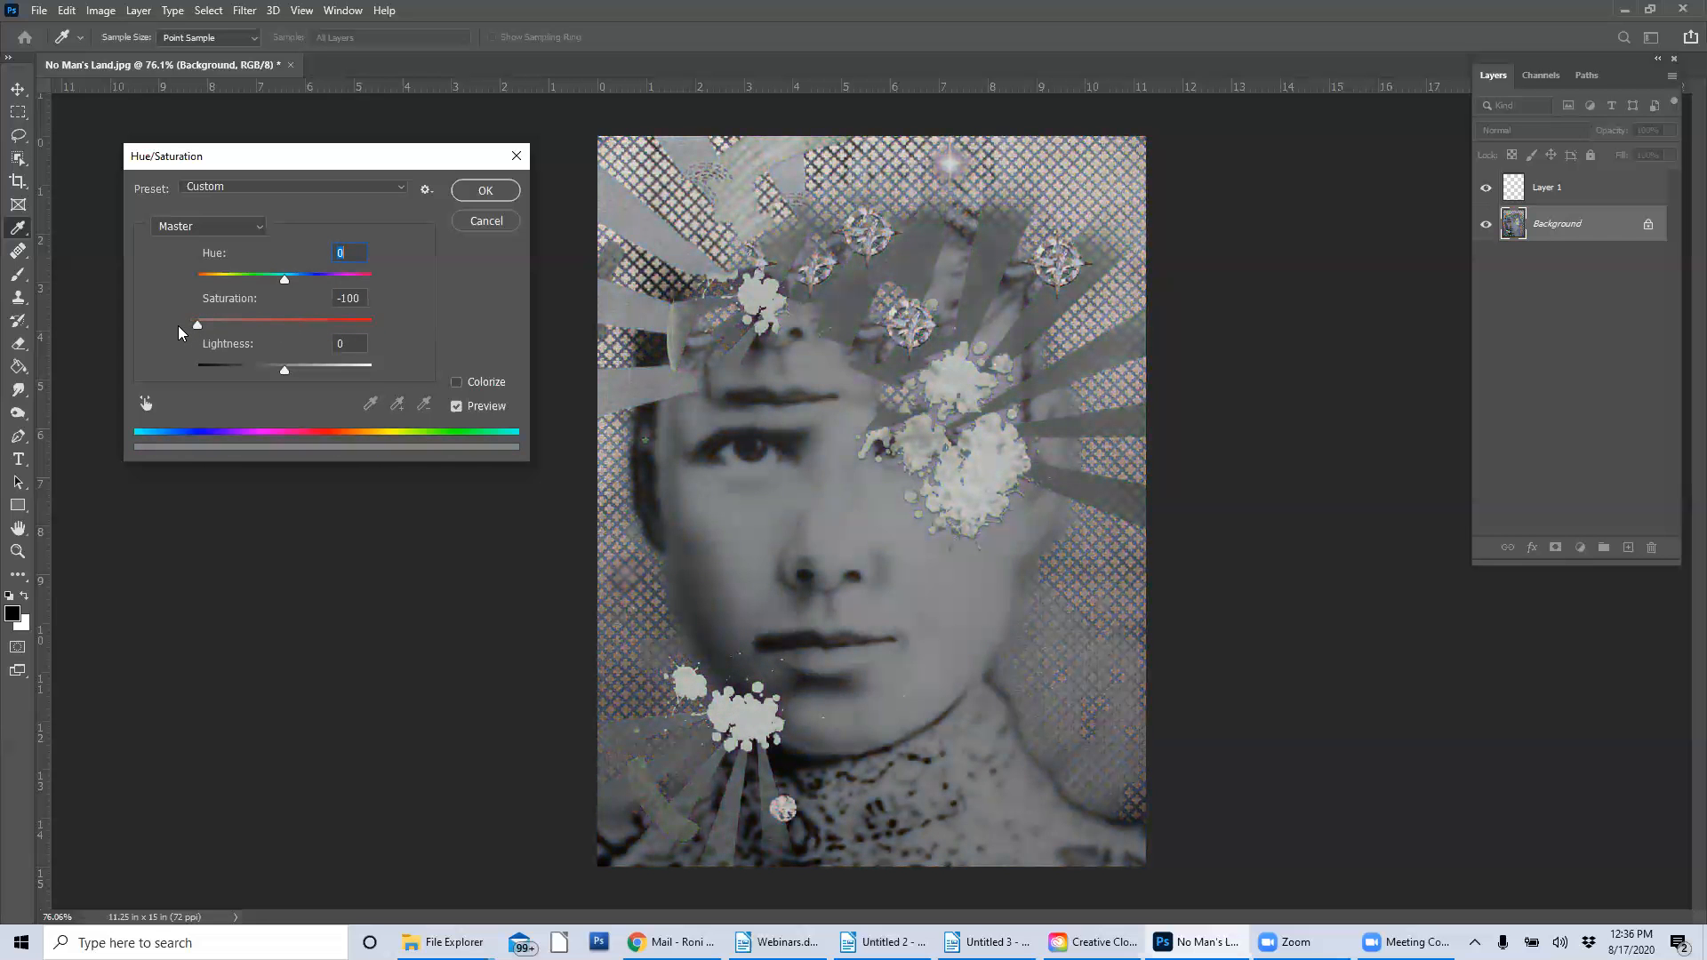
key("Tab")
type("0")
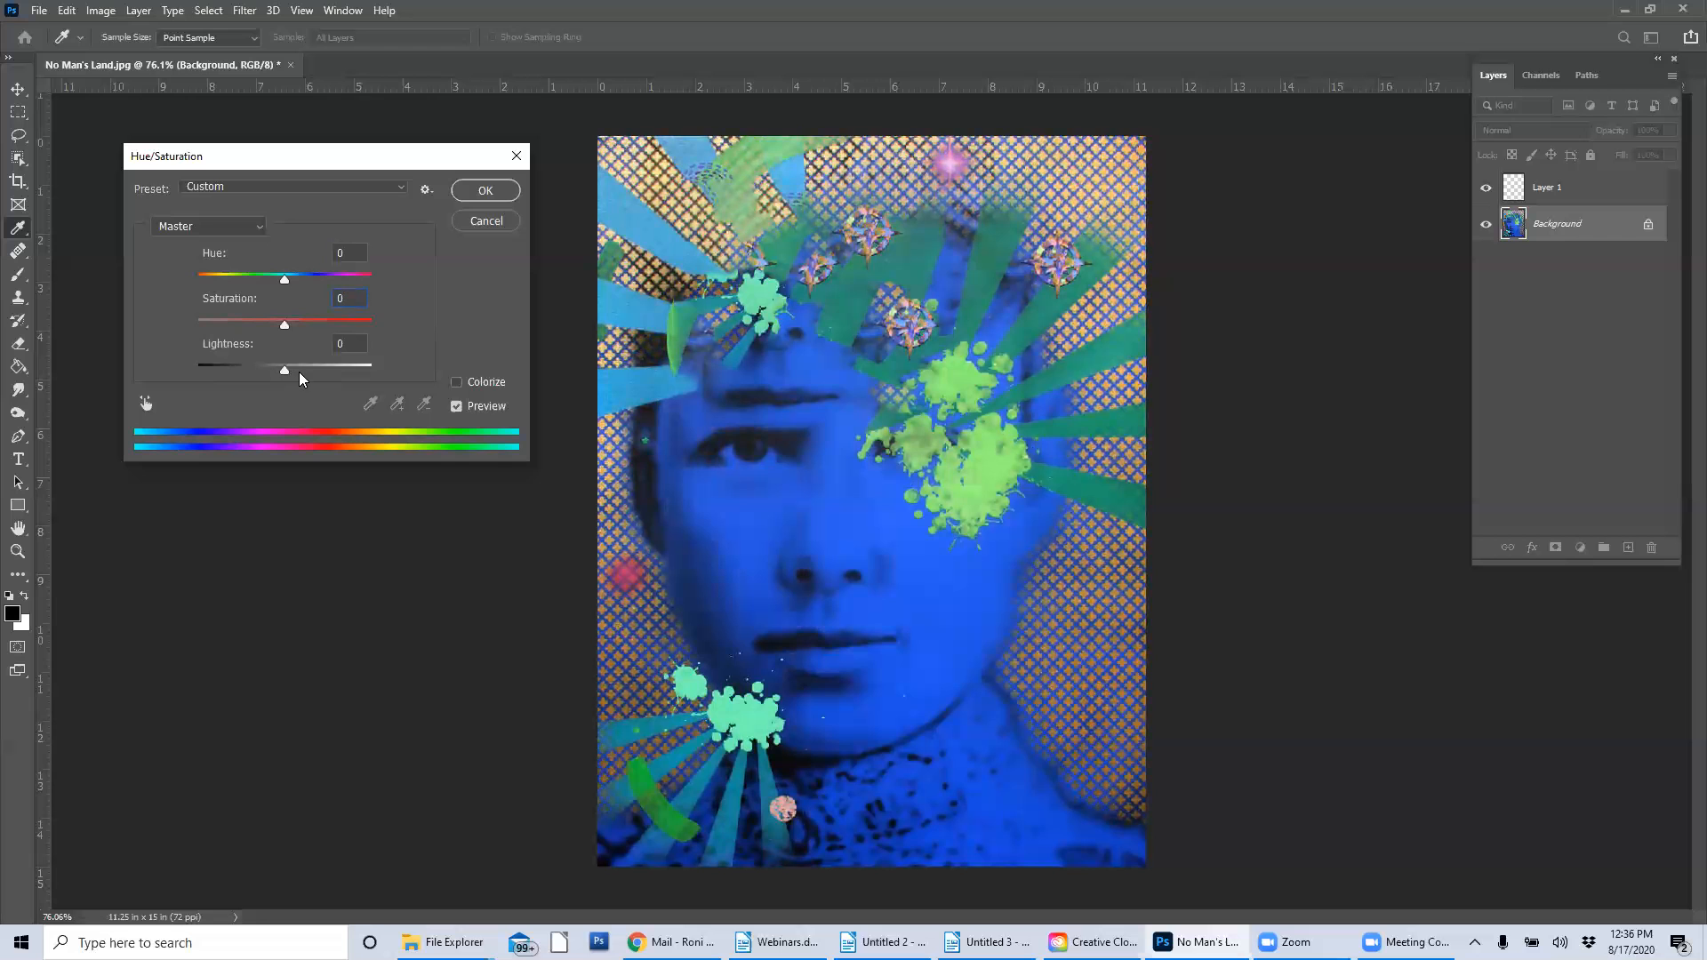
Step: Try darkening the image with a negative lightness, and discard the Hue/Saturation adjustment
left_click_drag(288, 368, 196, 361)
type("0g")
left_click(487, 219)
Step: Try a midtone Color Balance of -31 toward cyan, +28 toward green and a shift toward yellow, and discard it
left_click(114, 15)
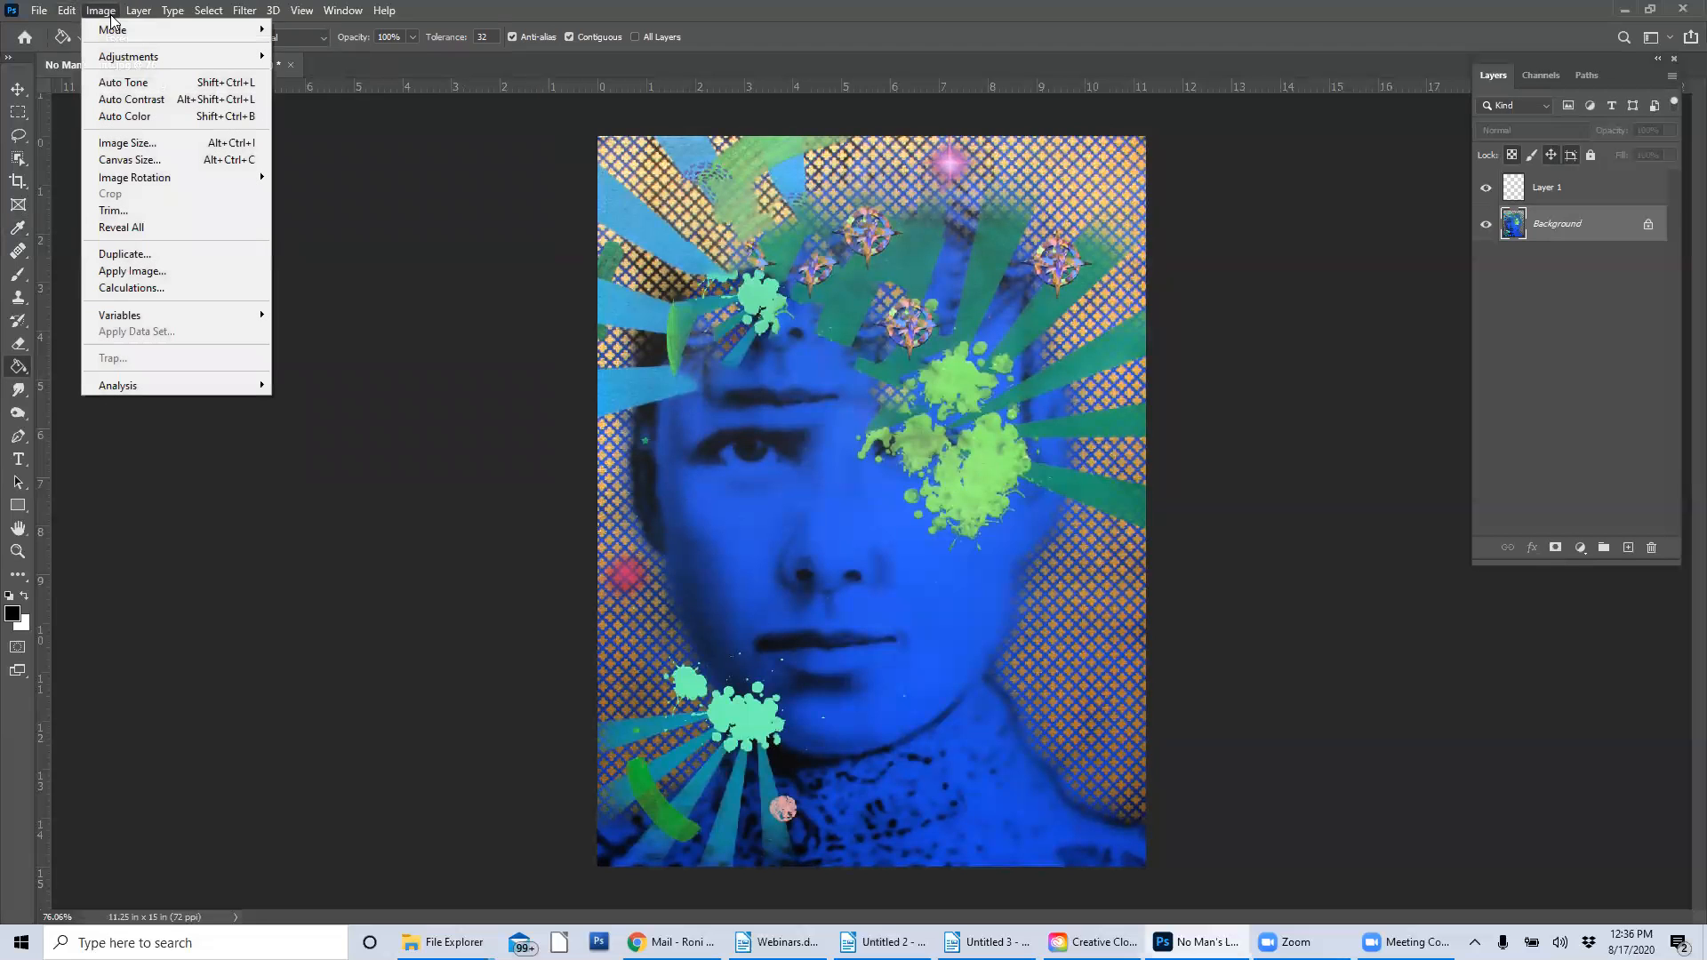
mouse_move(160, 56)
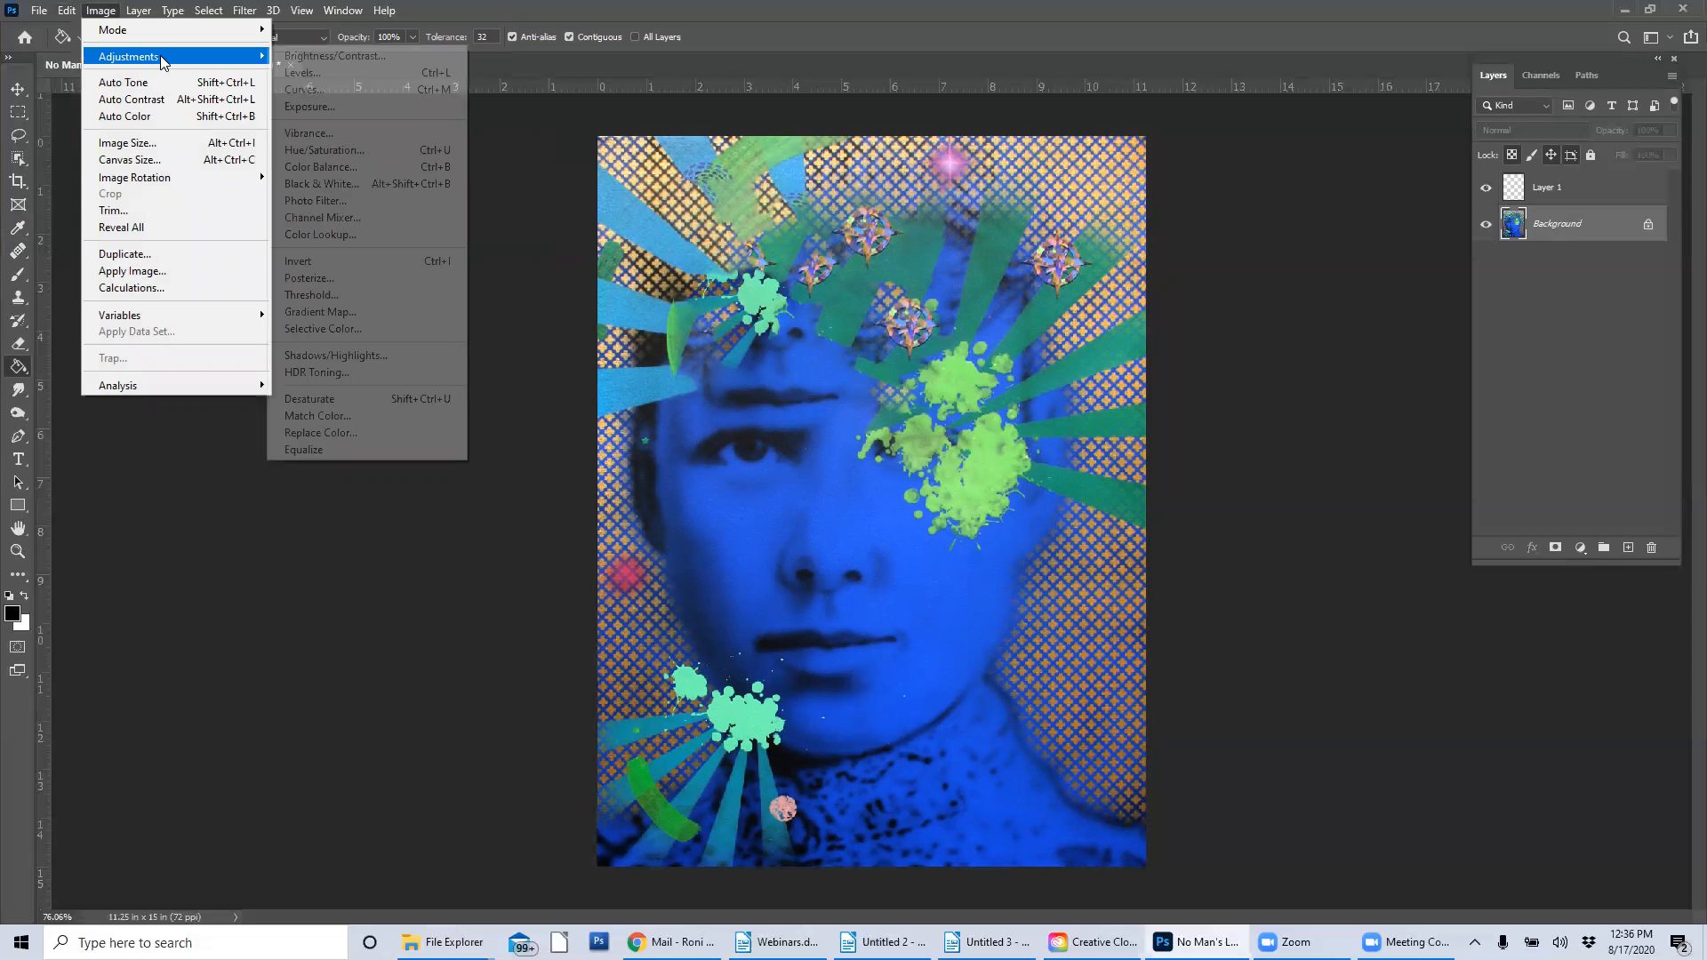
left_click(343, 167)
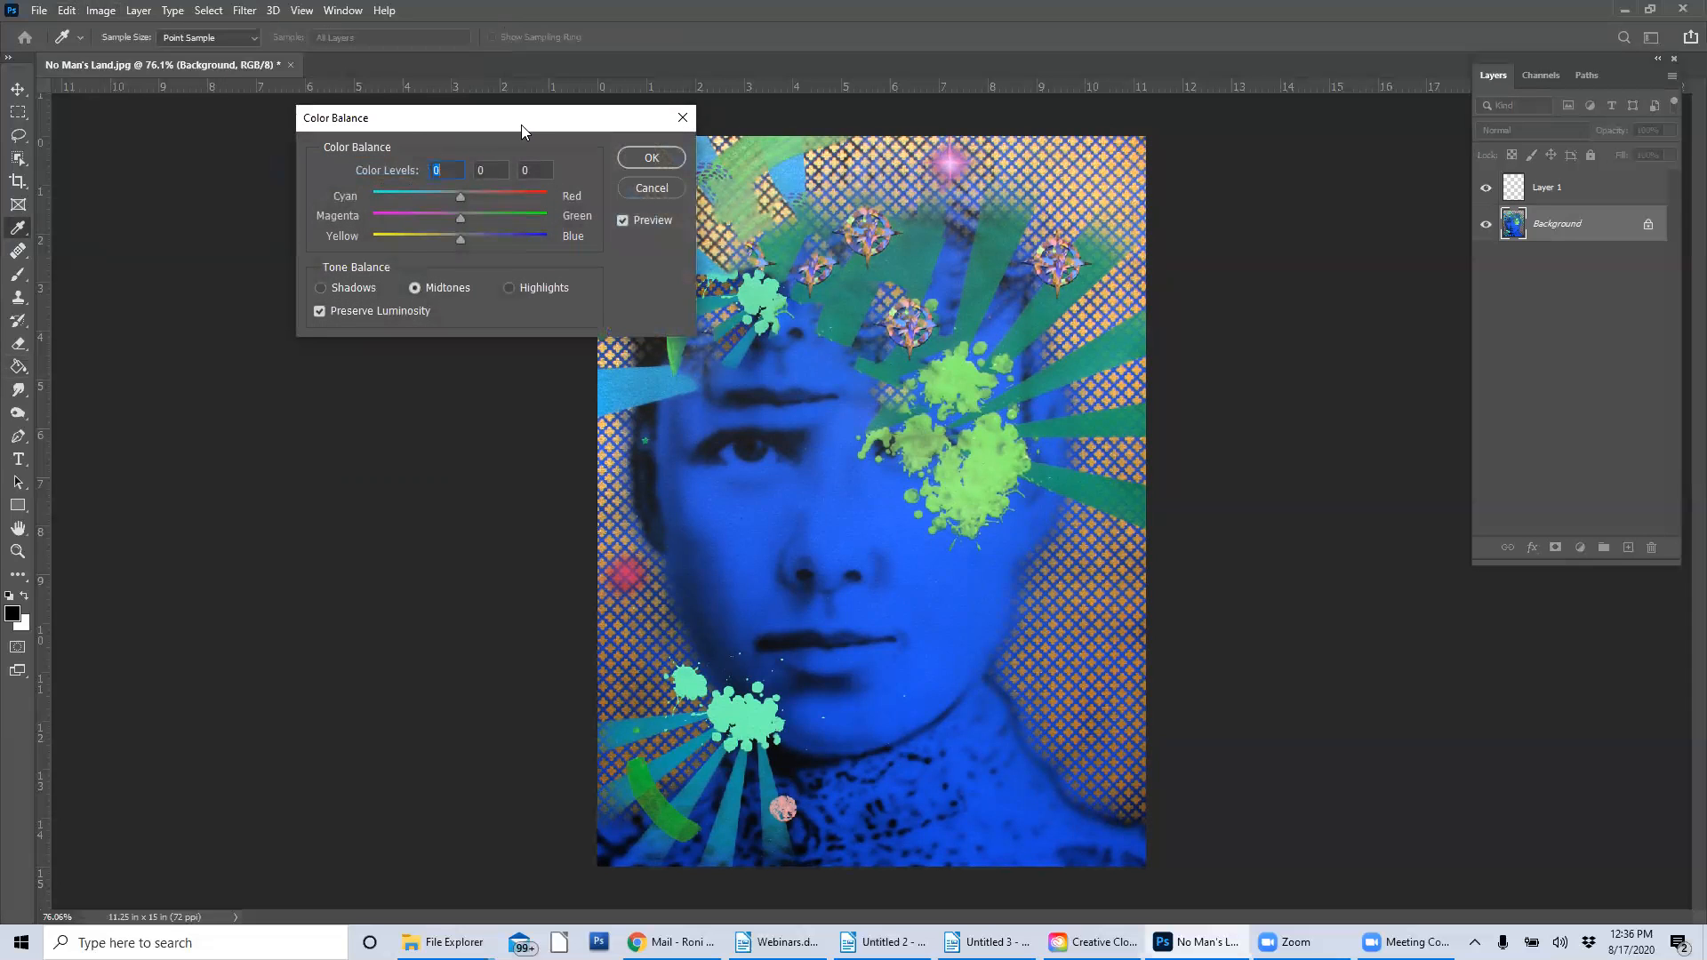
left_click_drag(525, 127, 402, 127)
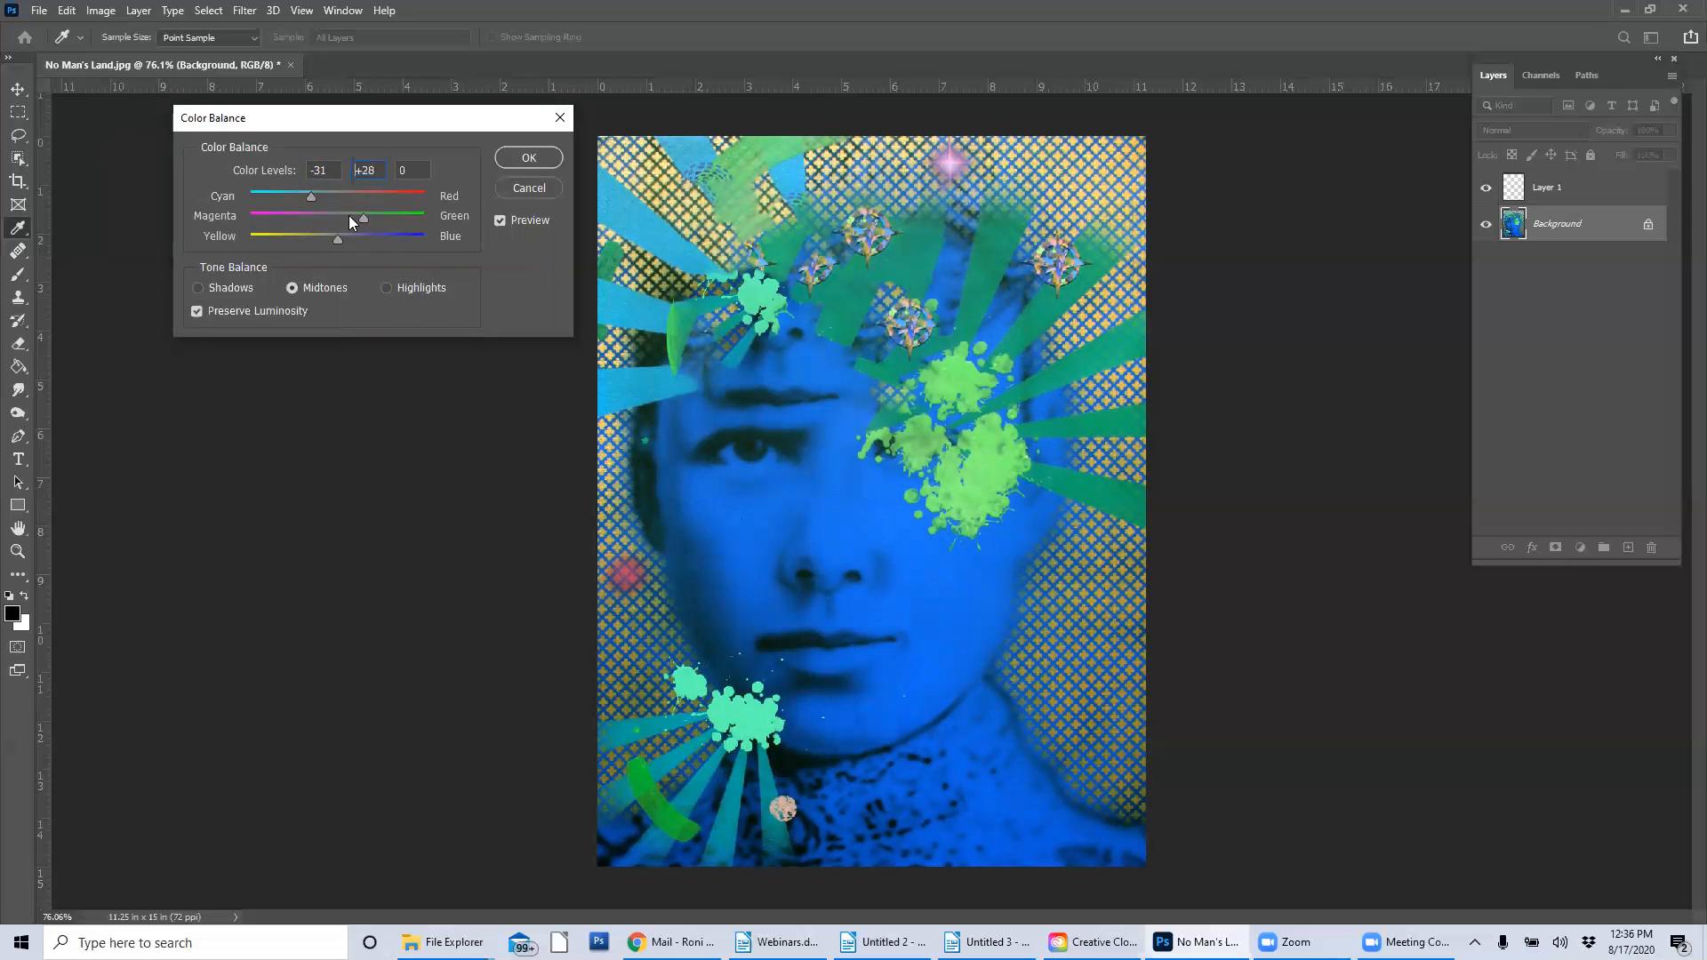
left_click_drag(338, 239, 316, 237)
left_click(530, 189)
key("g")
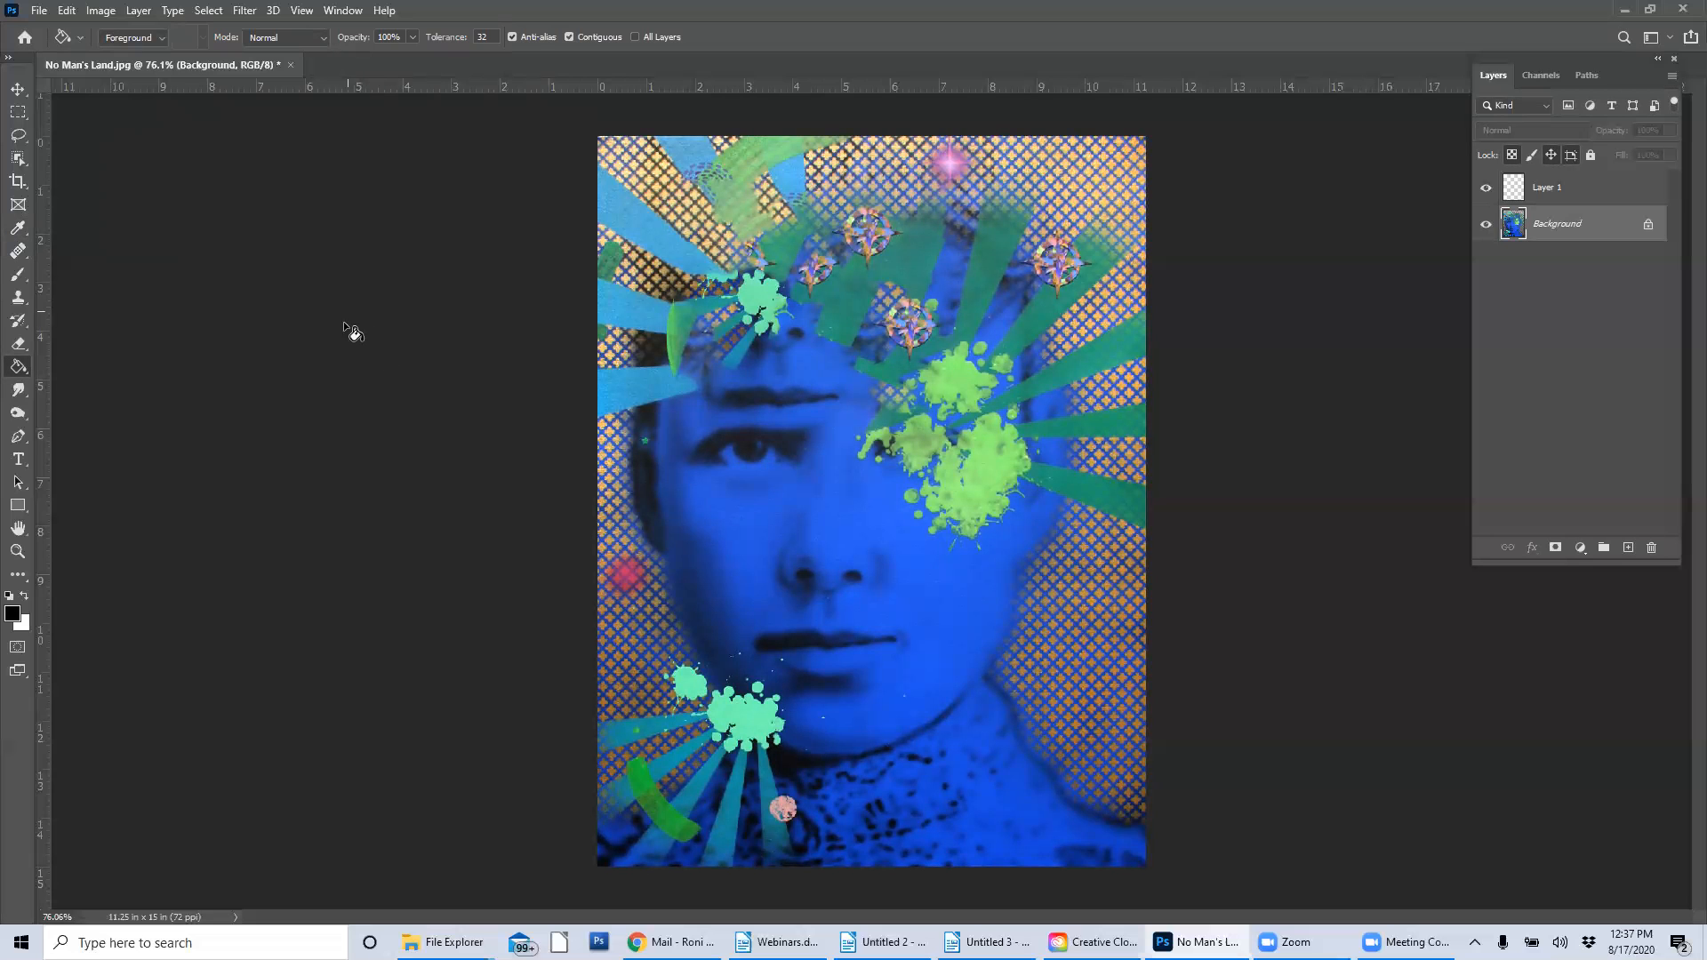
left_click(100, 10)
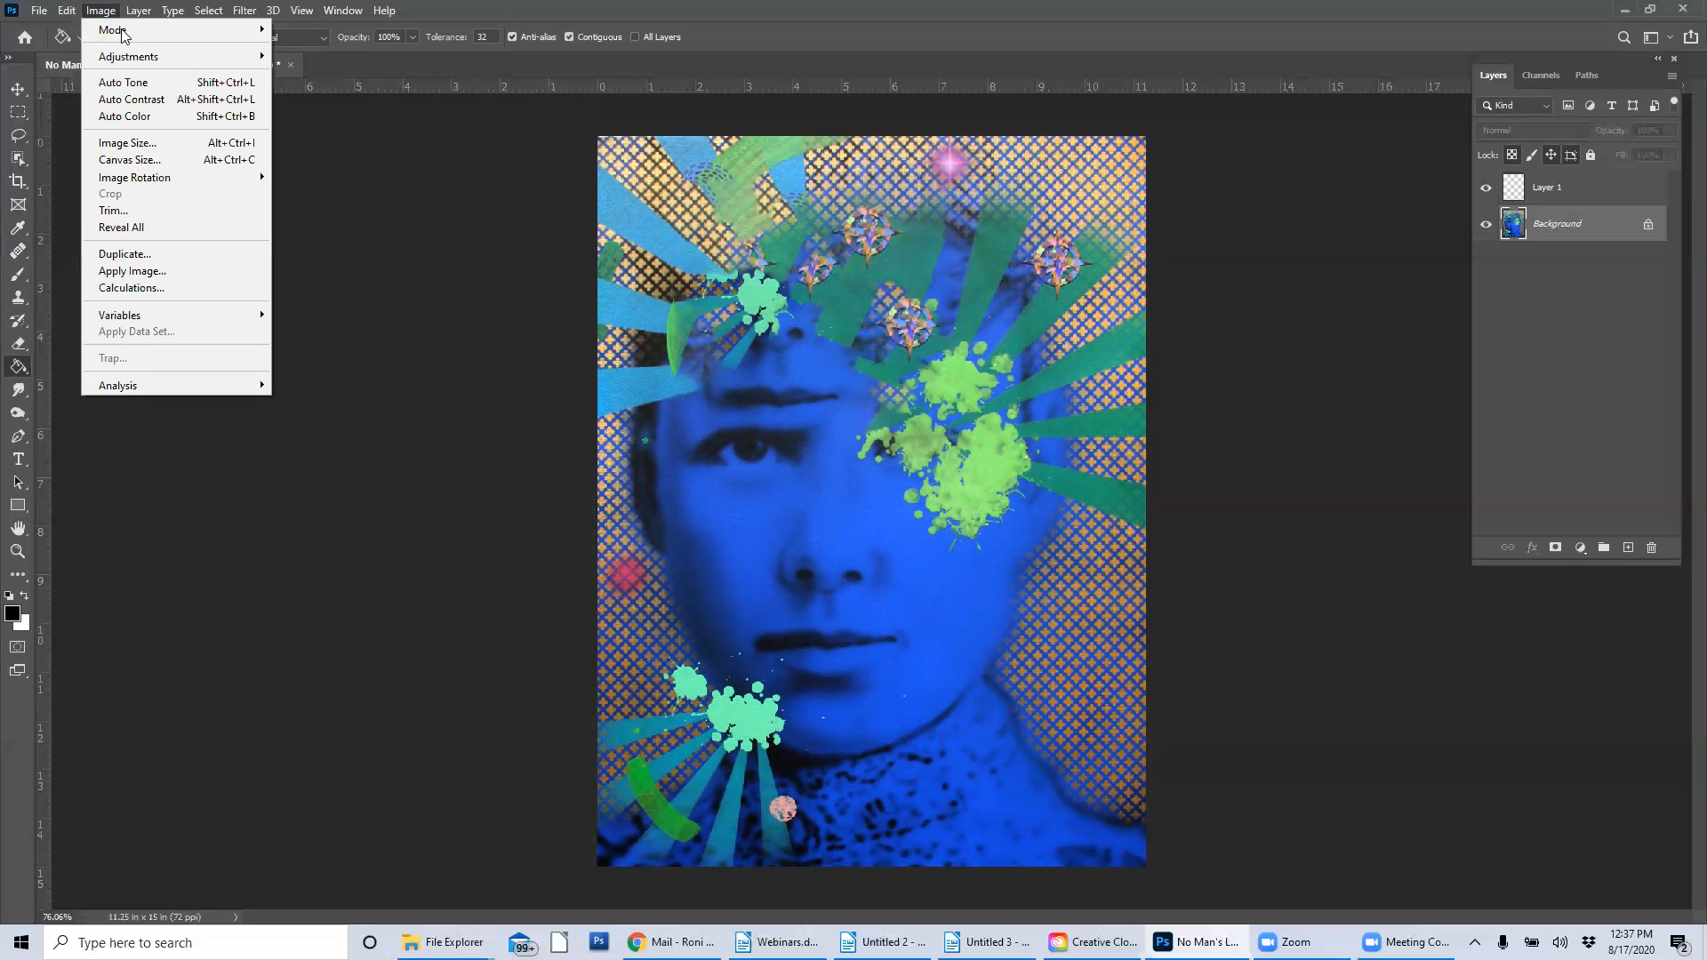
mouse_move(157, 56)
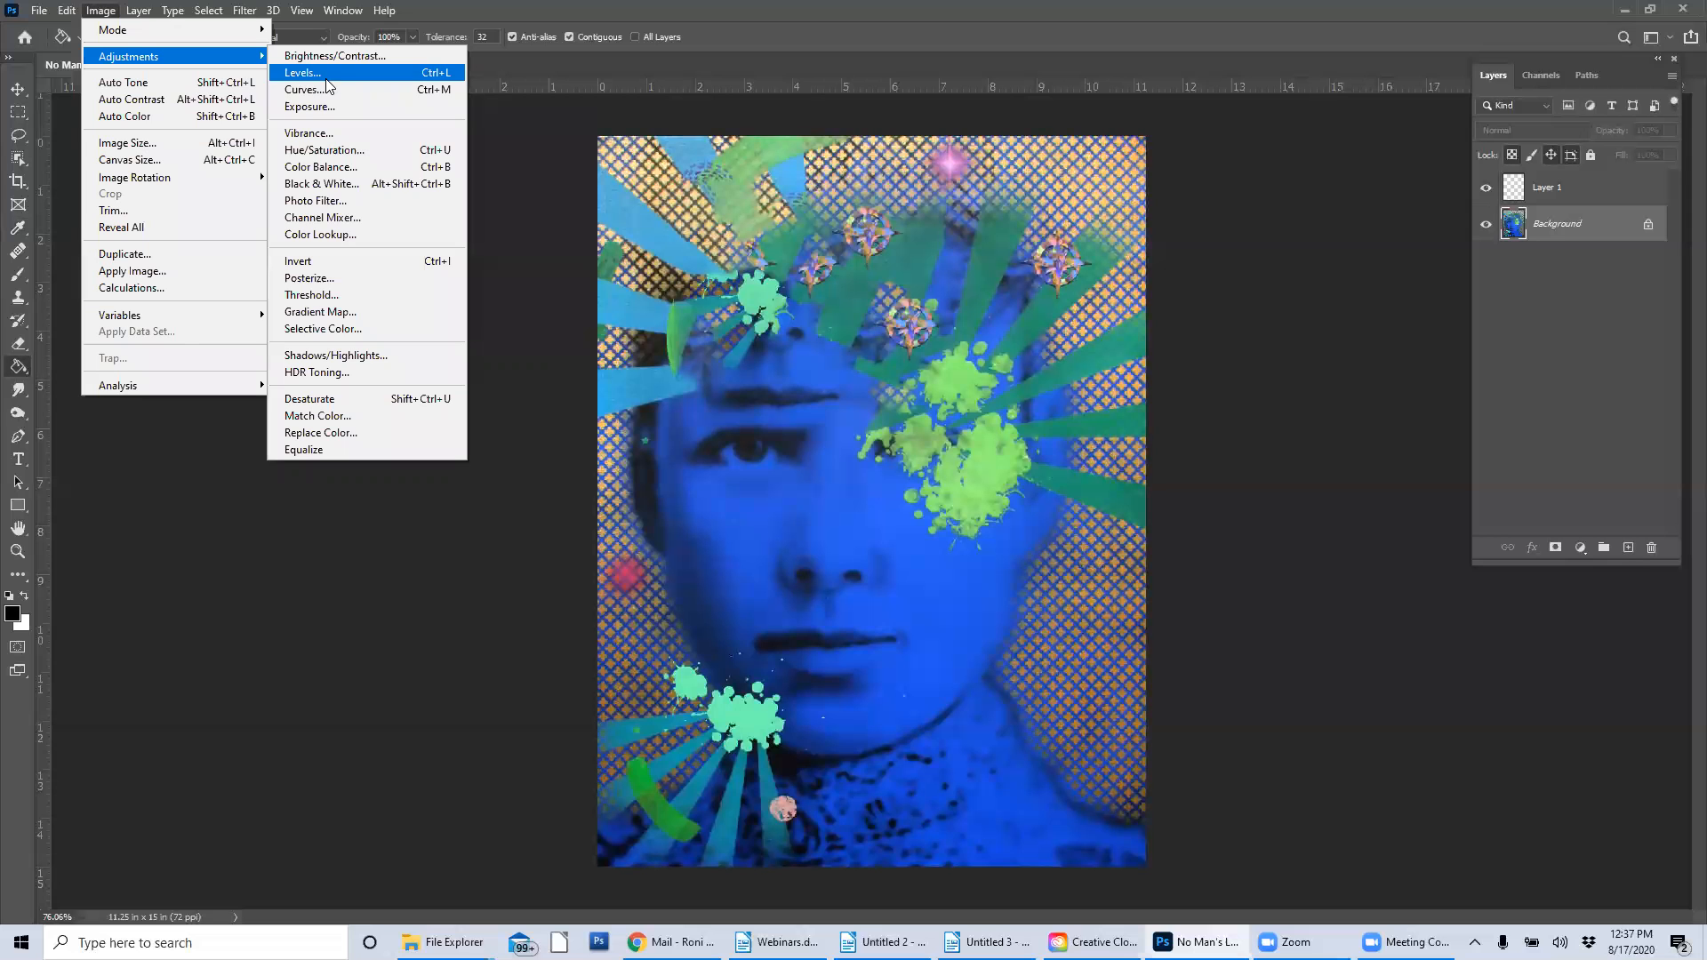
mouse_move(392, 16)
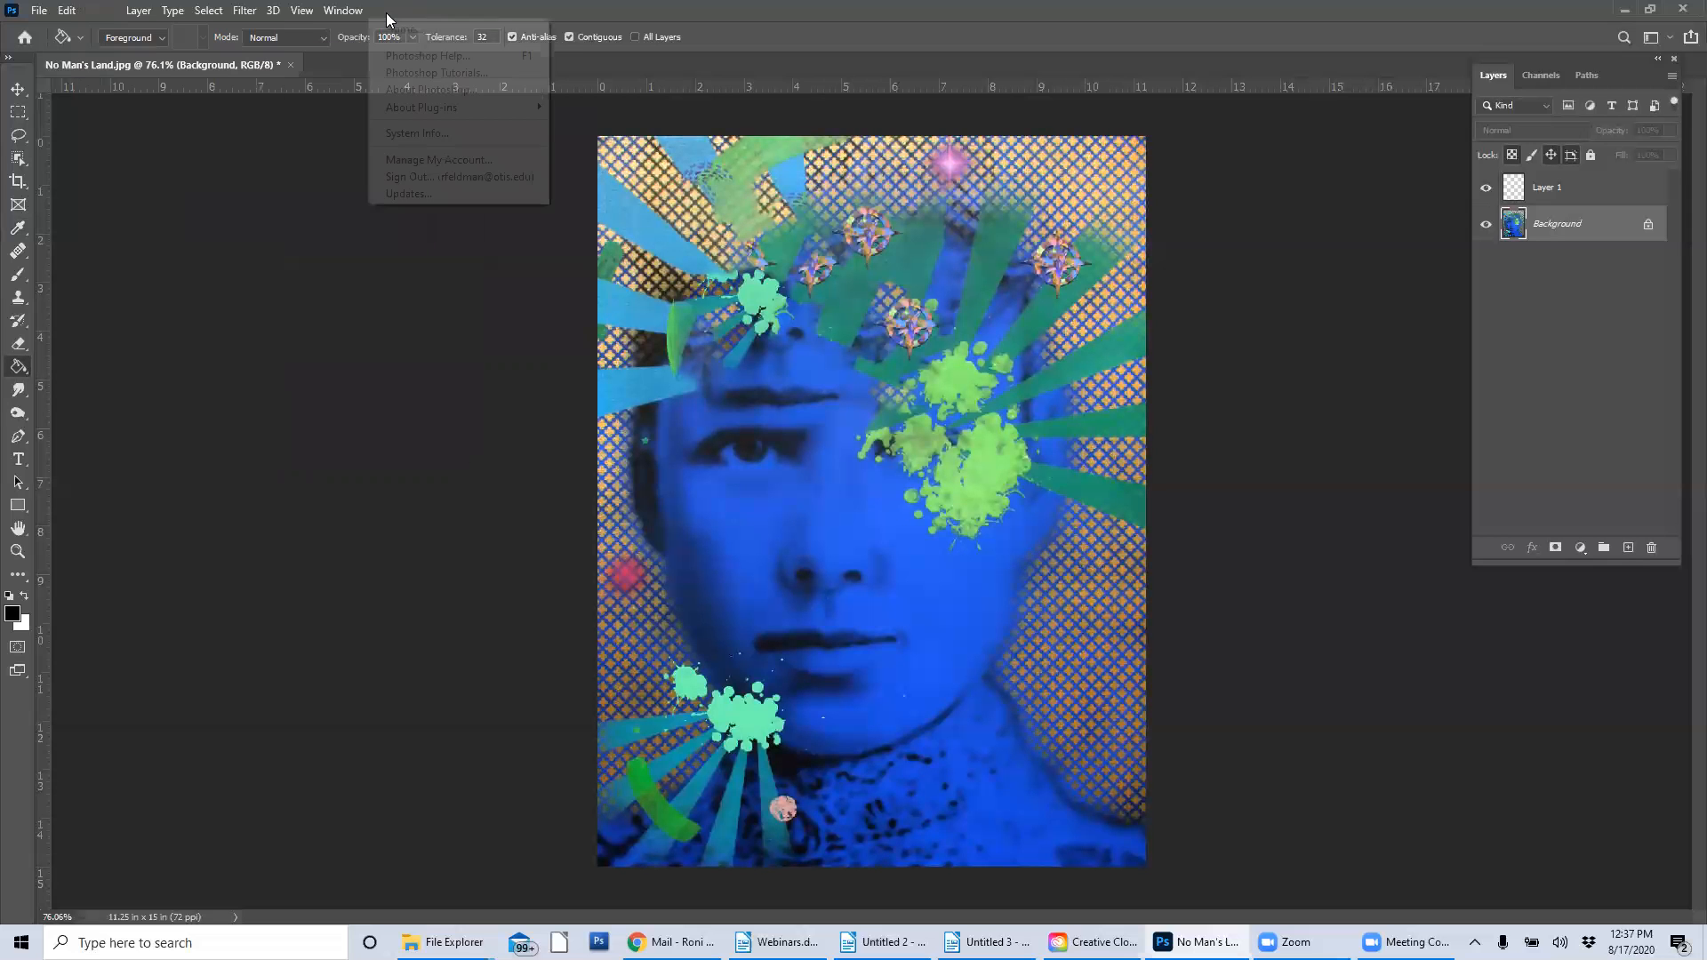
left_click(644, 7)
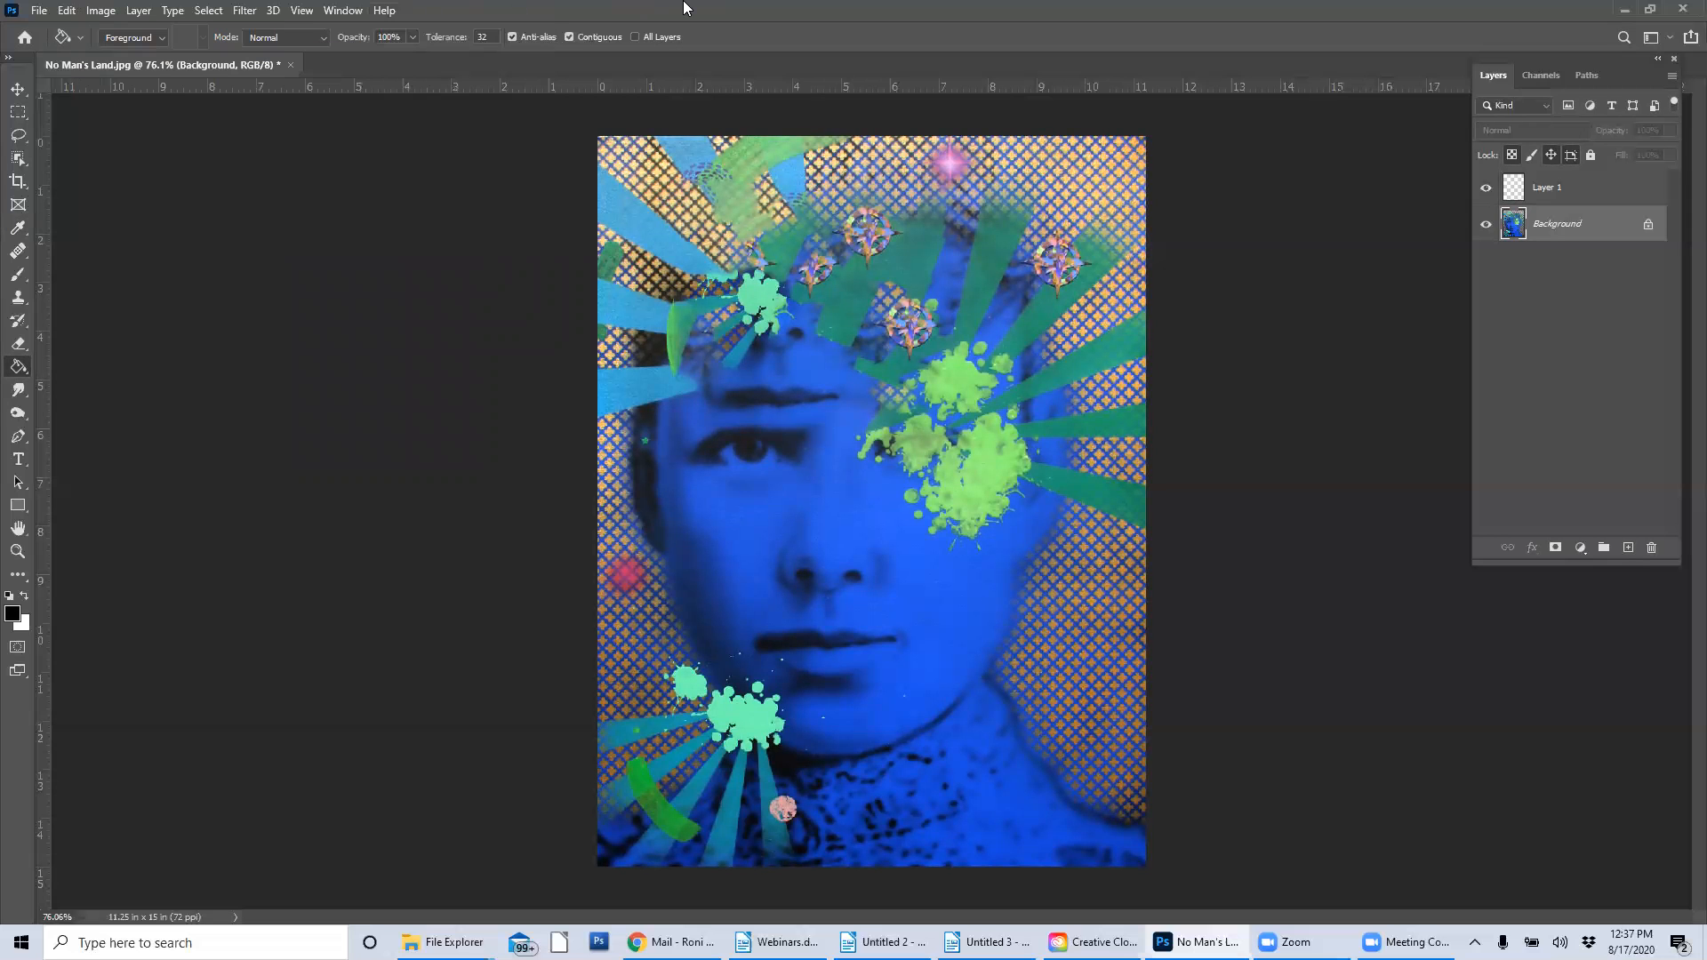